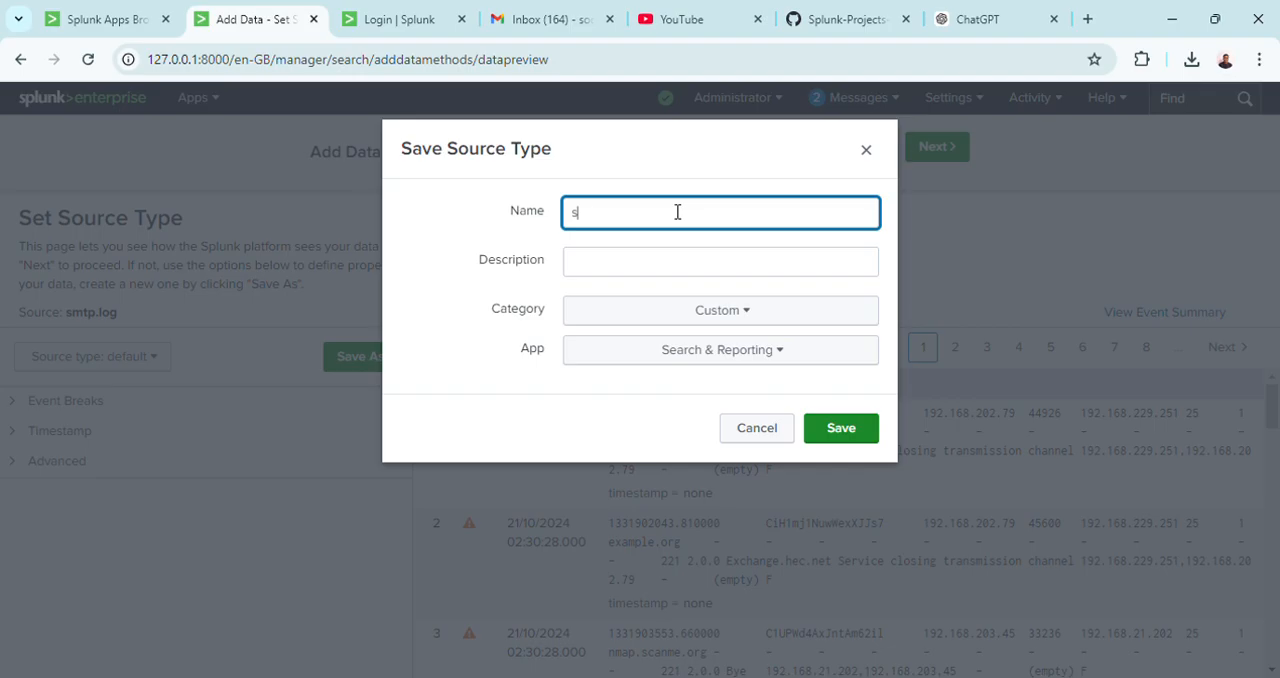
Name the new source type "smtp.log file", give it the description "sample", and save it.
text(o log file)
click(644, 270)
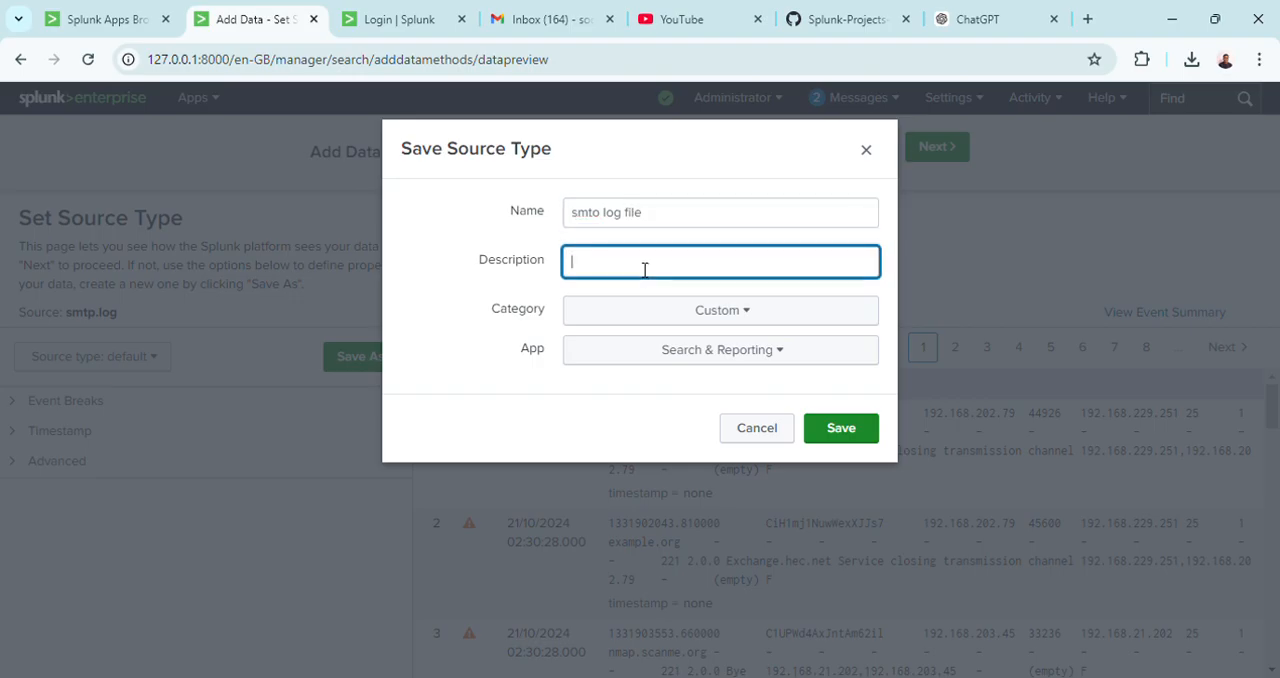
text(sample)
click(609, 216)
key(BackSpace)
text(p)
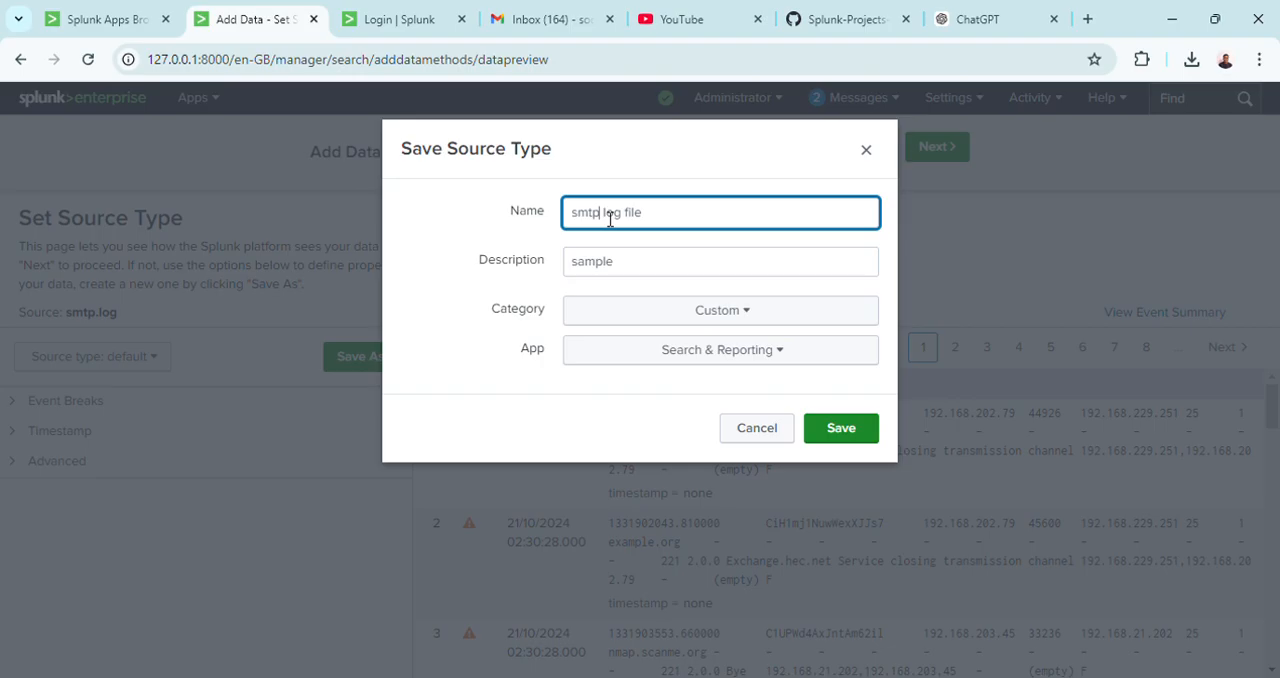
key(Delete)
text(.)
click(840, 430)
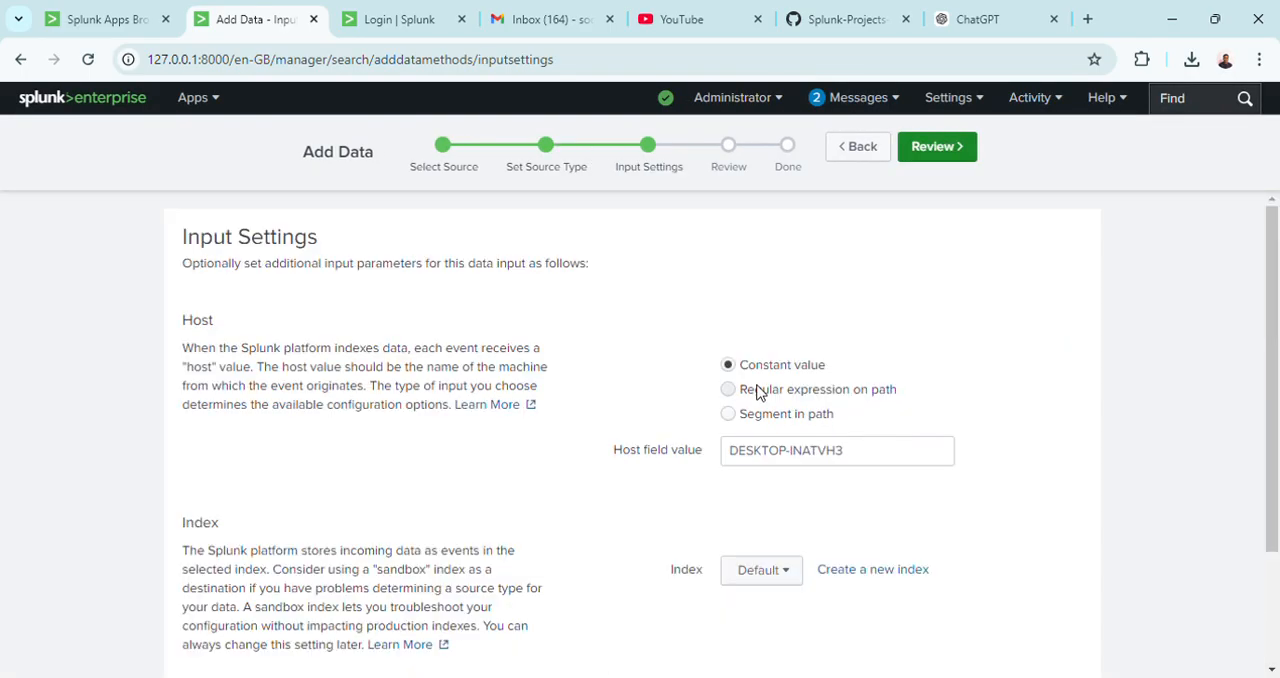
Submit the smtp.log upload with the default input settings and start searching the uploaded data.
click(937, 147)
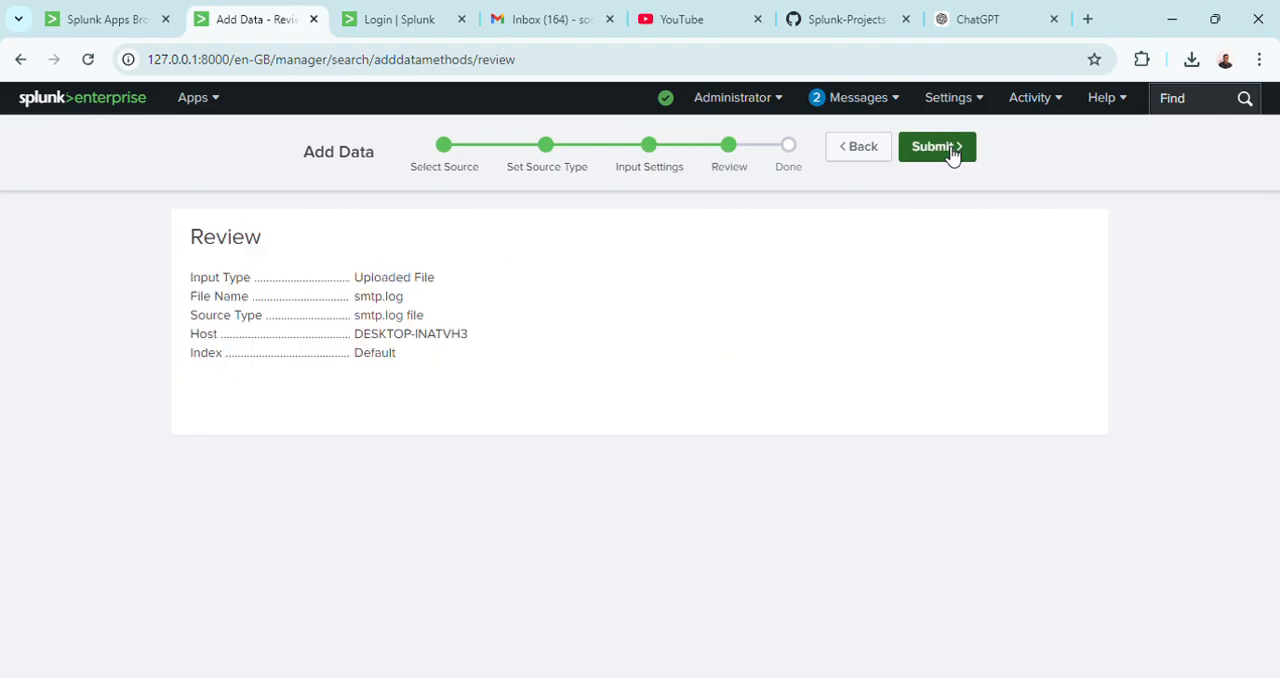
click(940, 155)
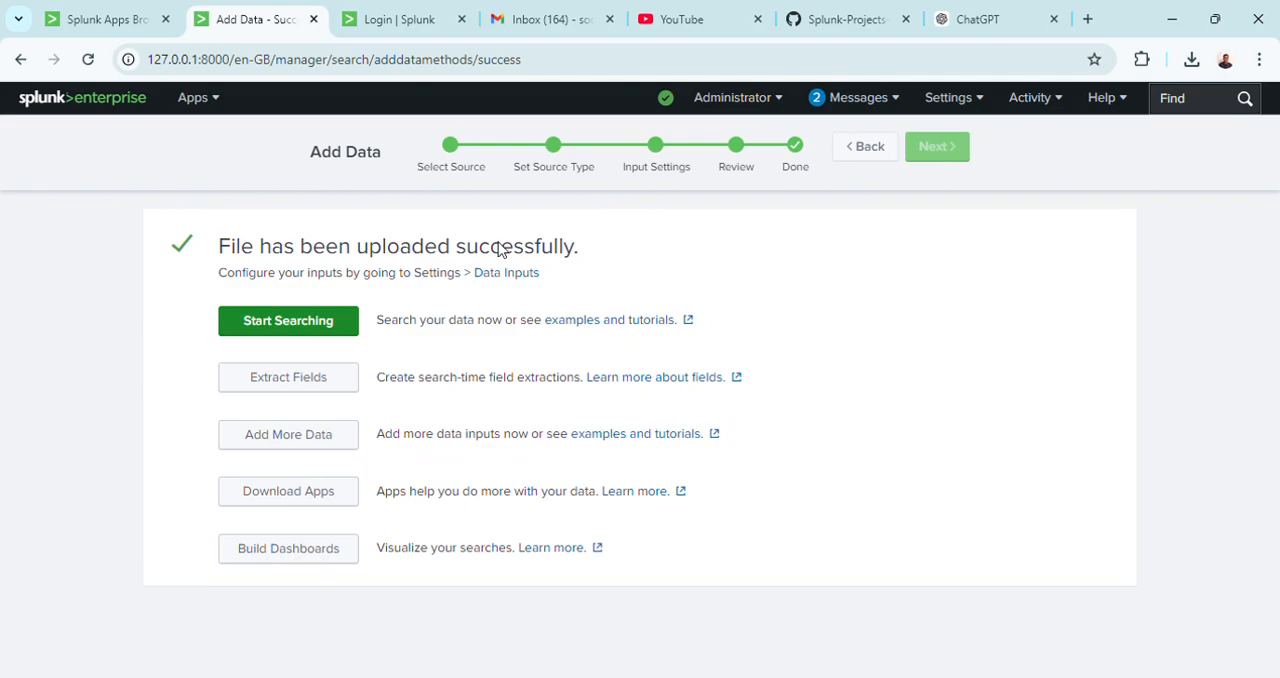
click(280, 324)
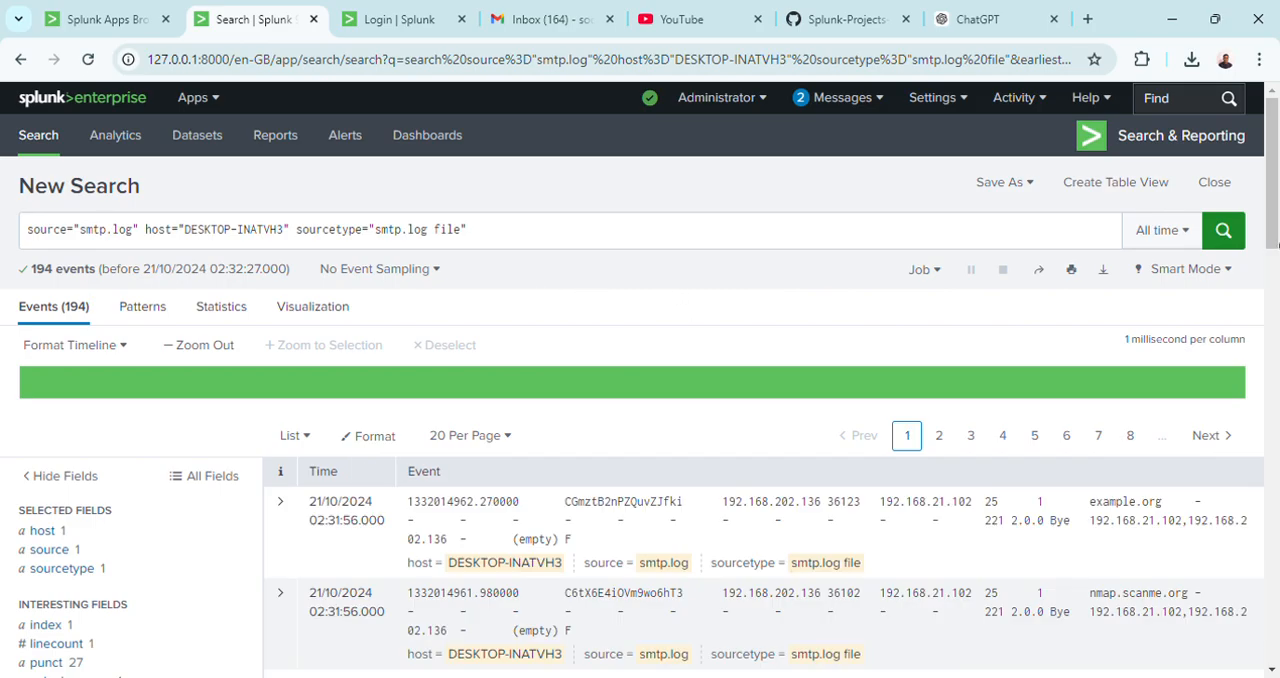
Begin extracting new fields from the smtp.log events, choosing the "550 5.1.1 Recipient address rejected" event as the sample.
drag(1271, 194, 1271, 316)
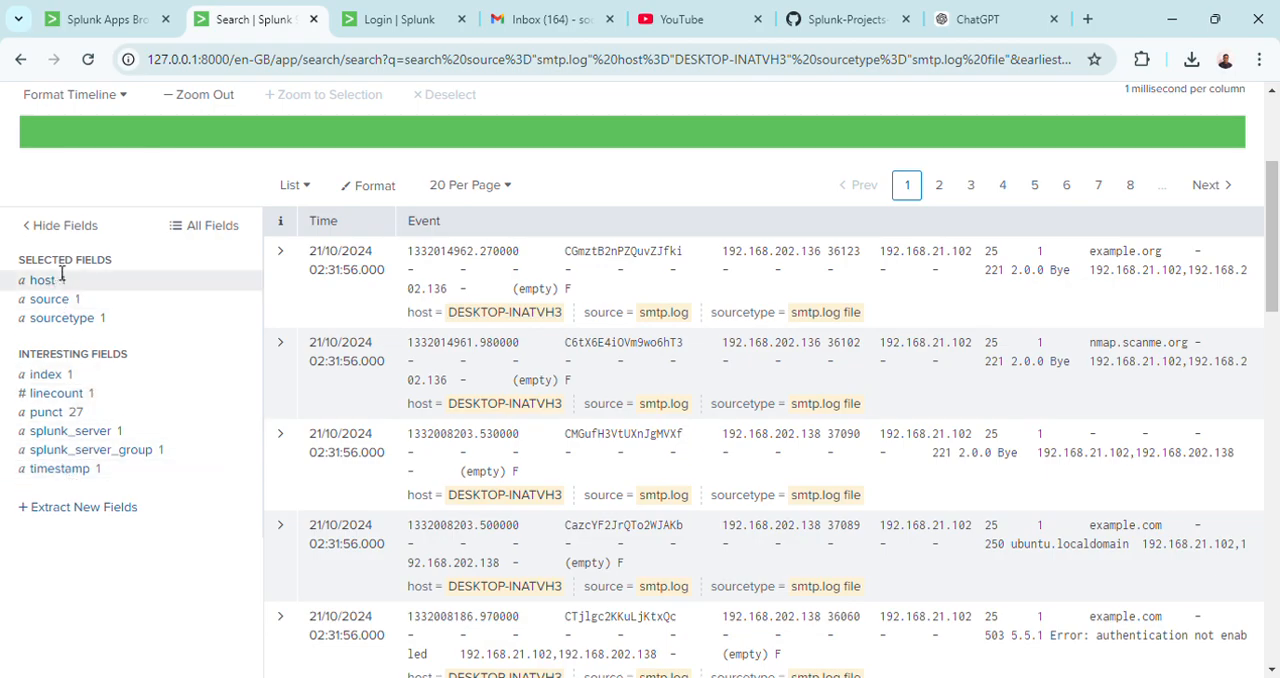
click(72, 510)
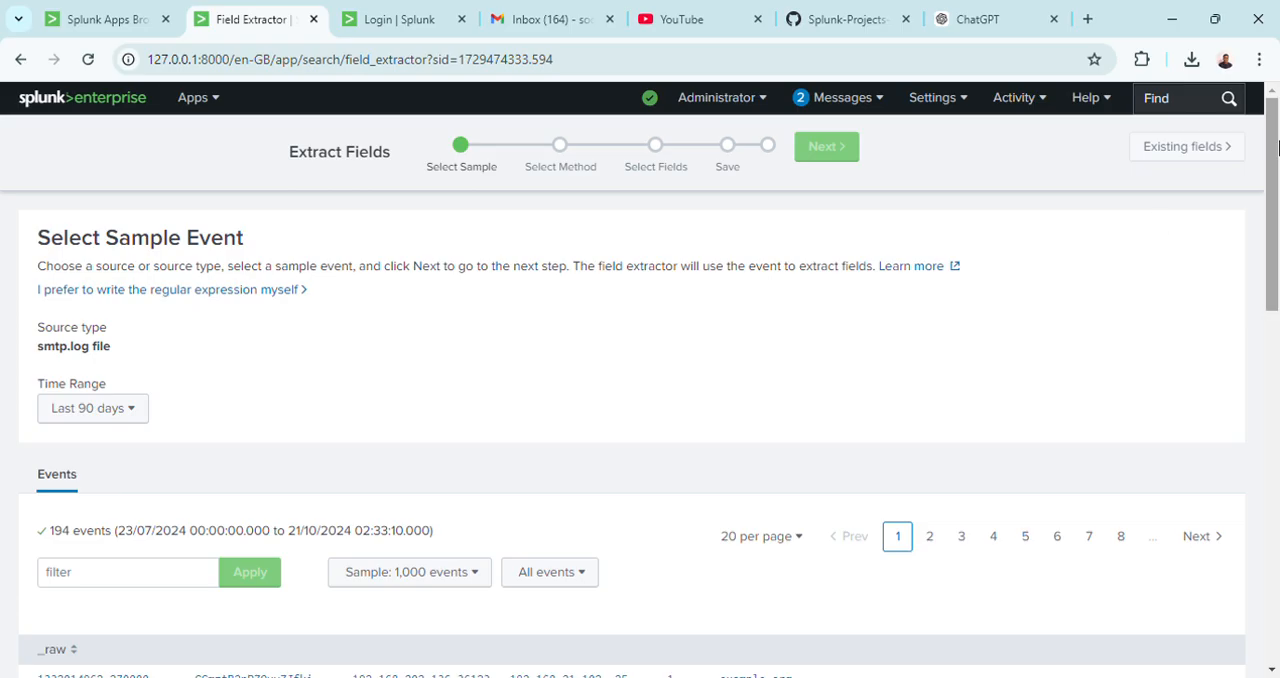
drag(1276, 147, 1276, 330)
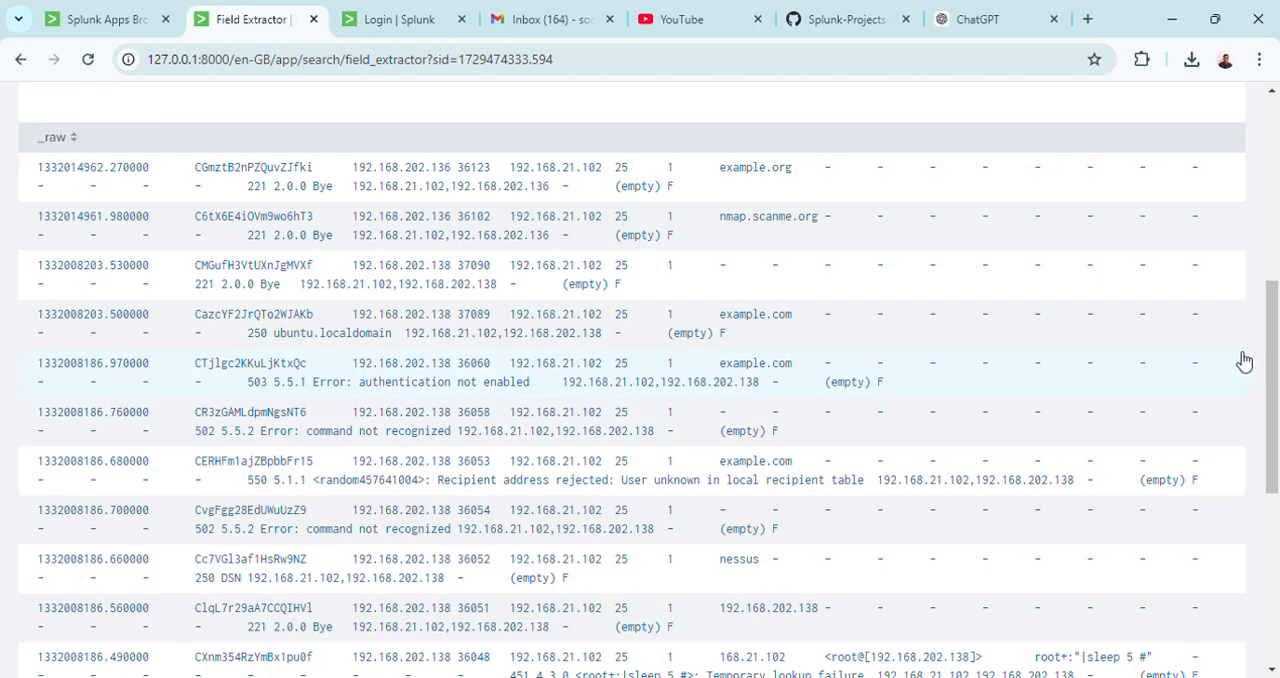
drag(1274, 360, 1276, 450)
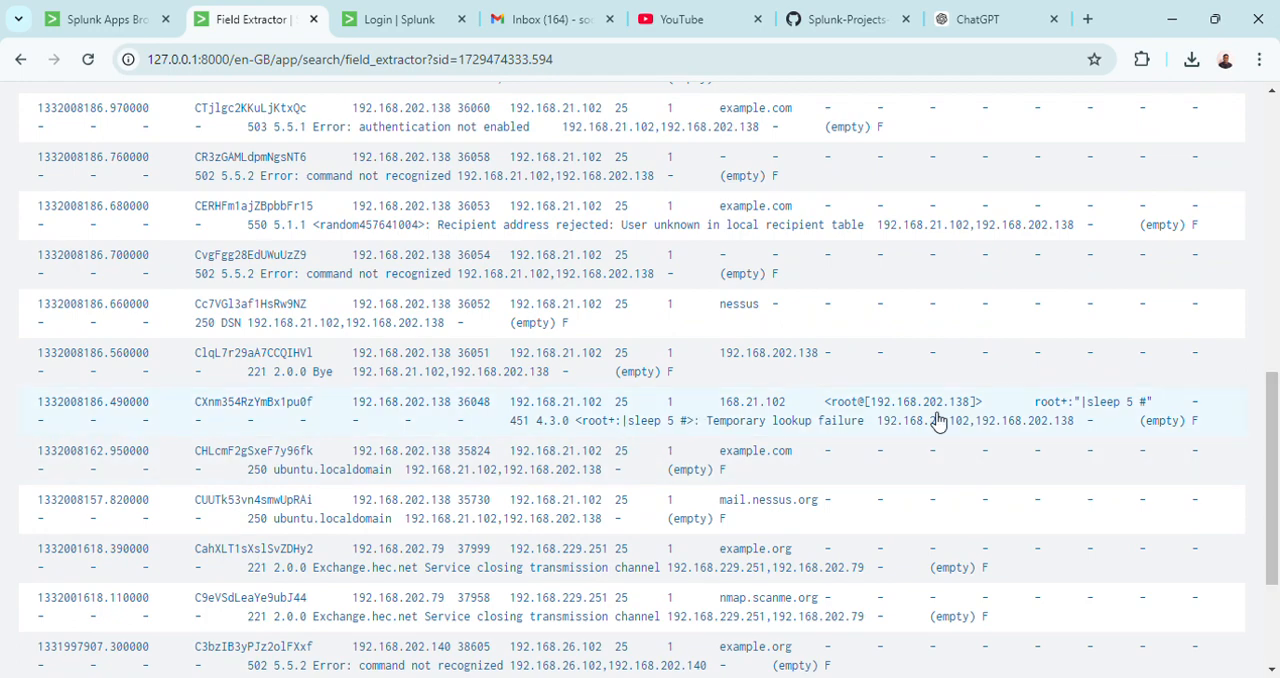
drag(1277, 422, 1278, 535)
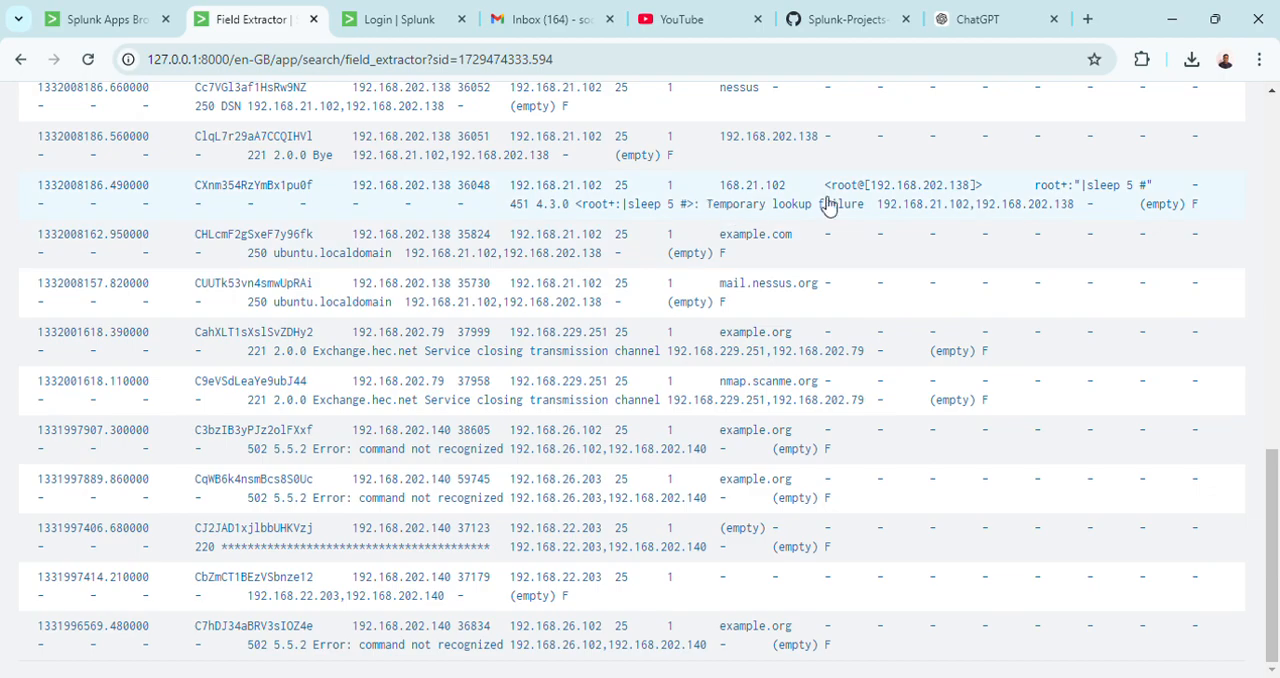
drag(1268, 492, 1276, 383)
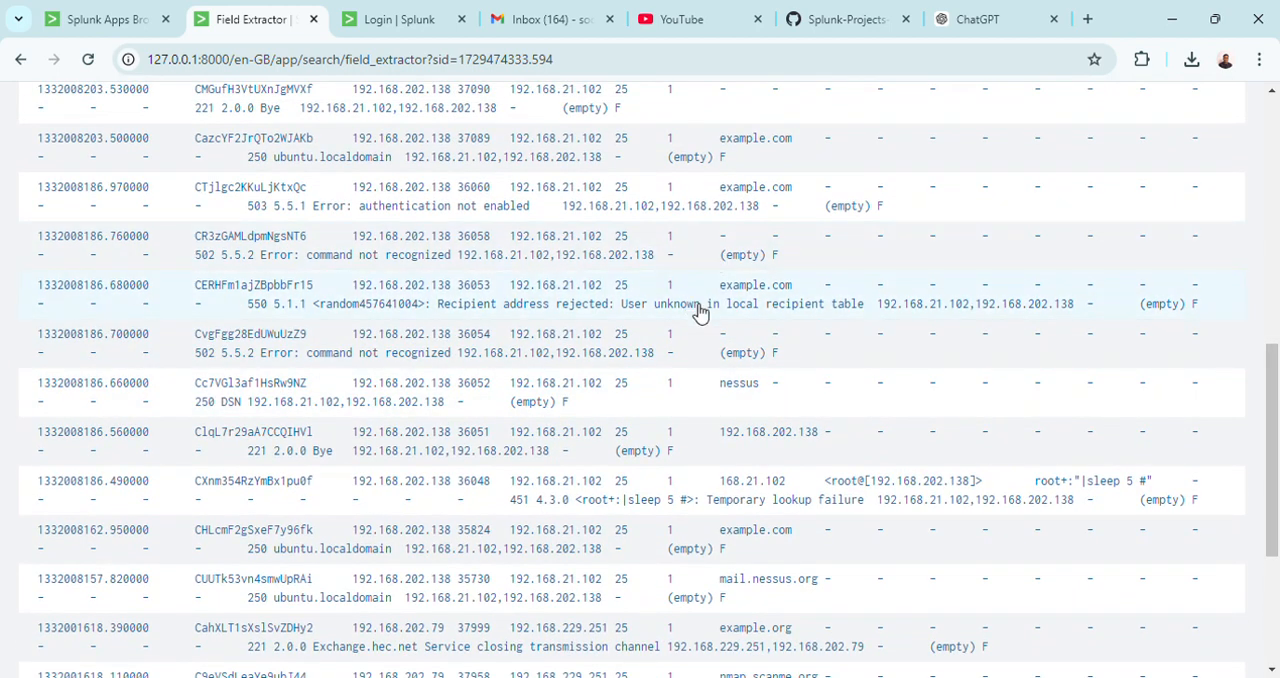
click(627, 307)
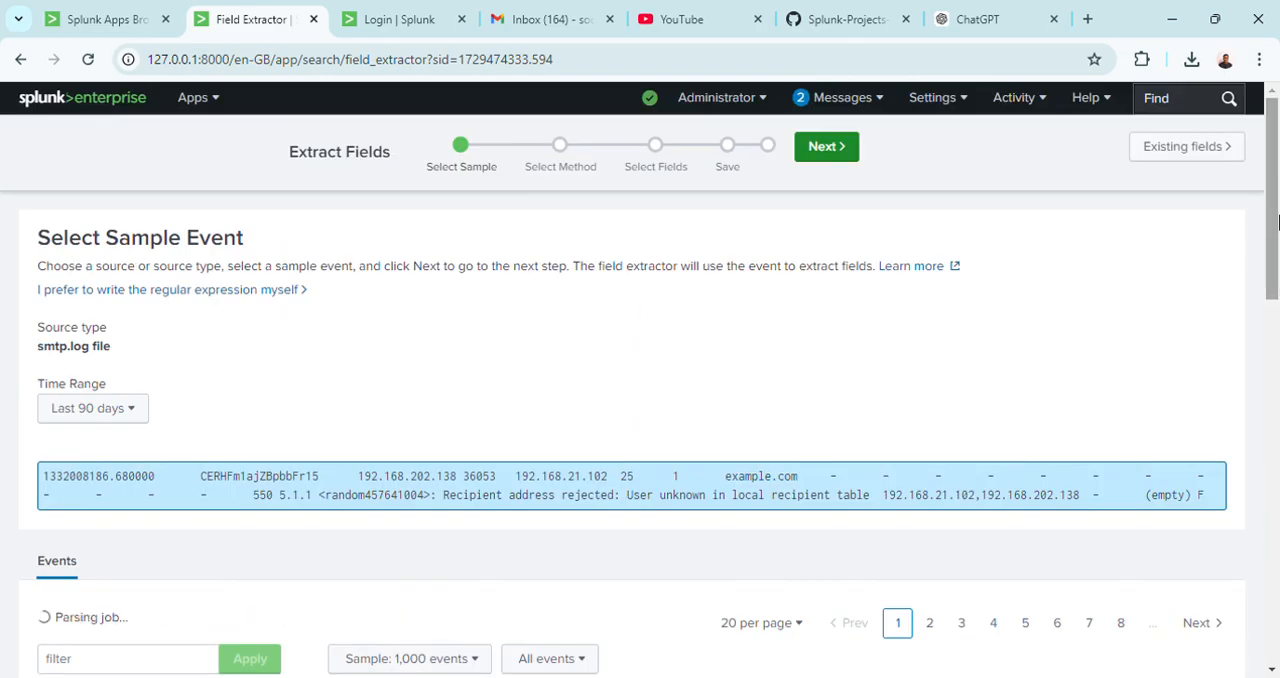
mouse_move(1278, 203)
mouse_down()
mouse_move(1279, 313)
mouse_move(1278, 204)
mouse_up()
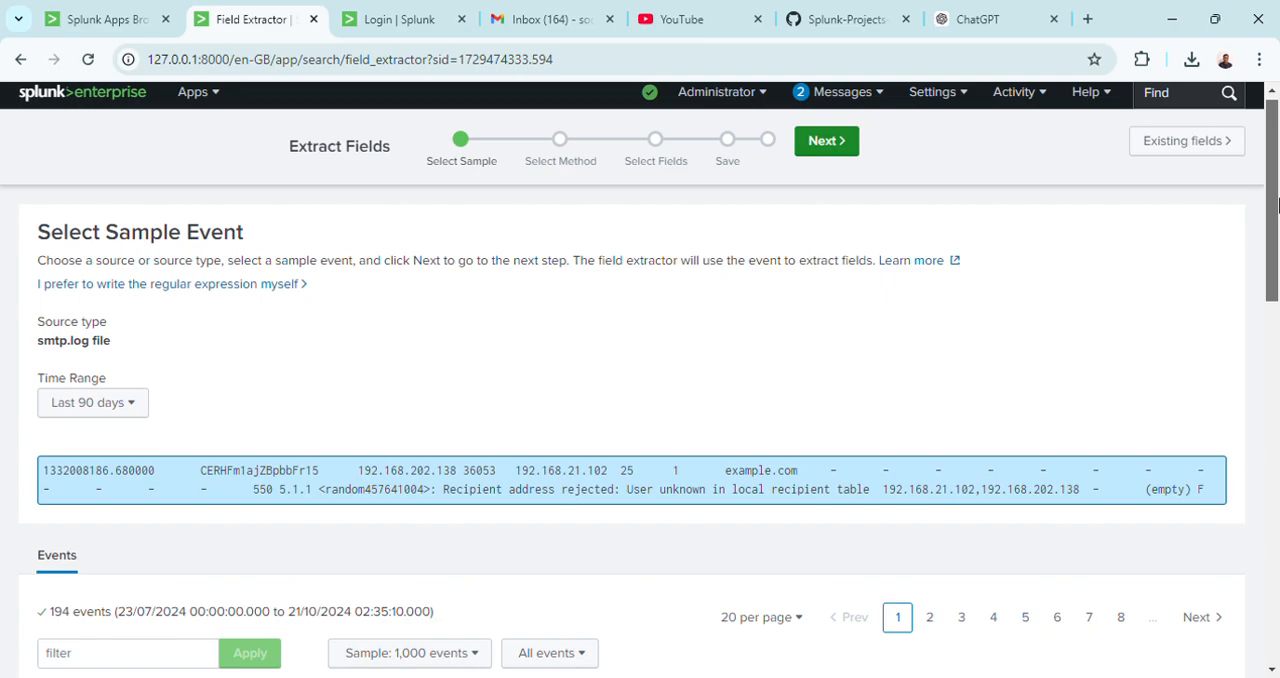
drag(1277, 205, 1263, 178)
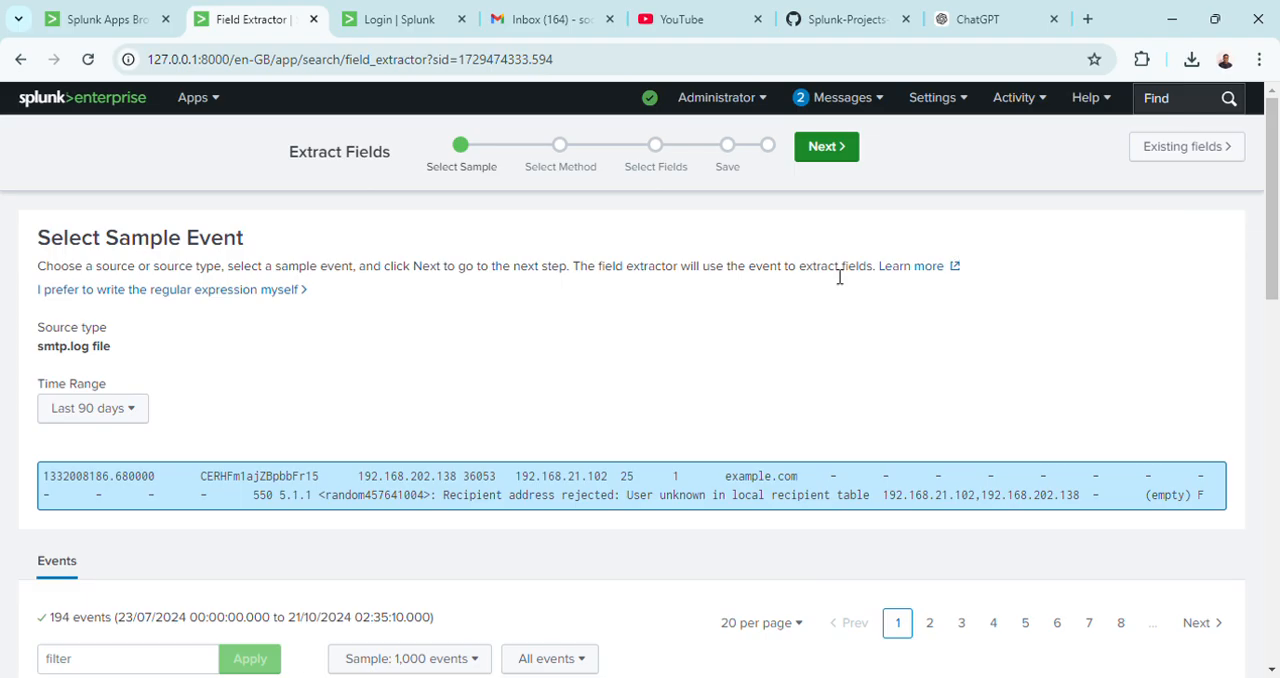
Choose Delimiters as the extraction method for the sample event and split it by Tab.
click(830, 150)
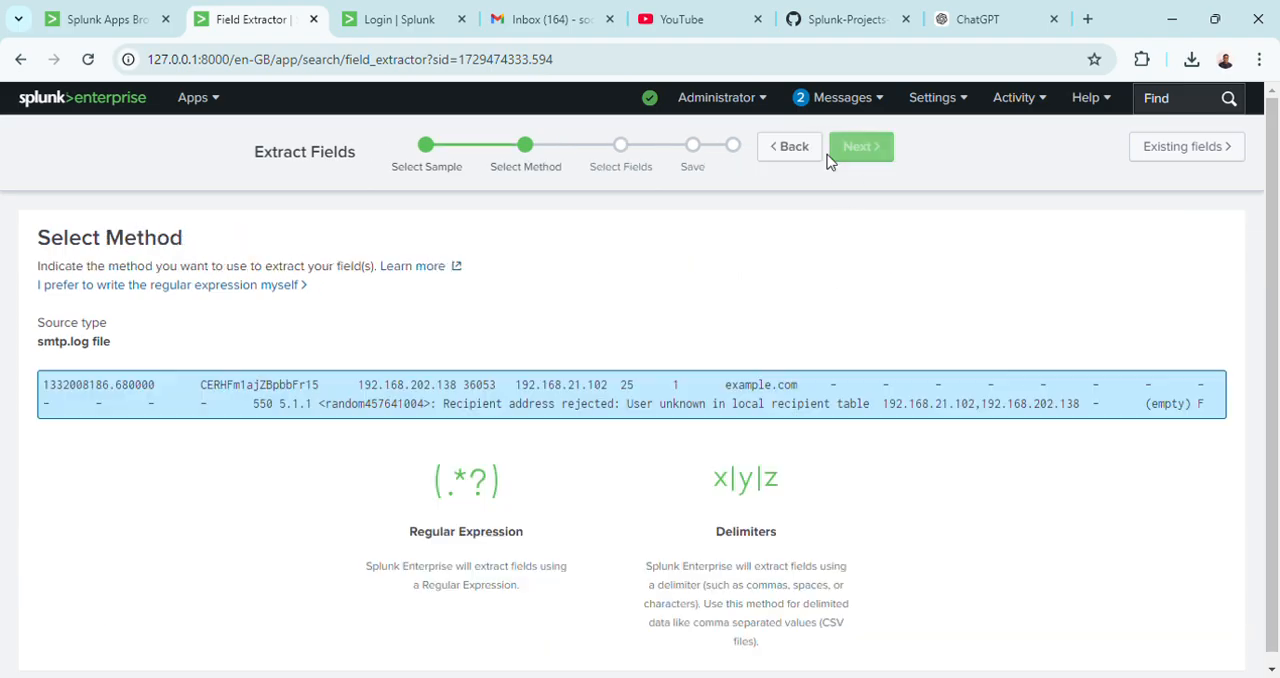
click(748, 540)
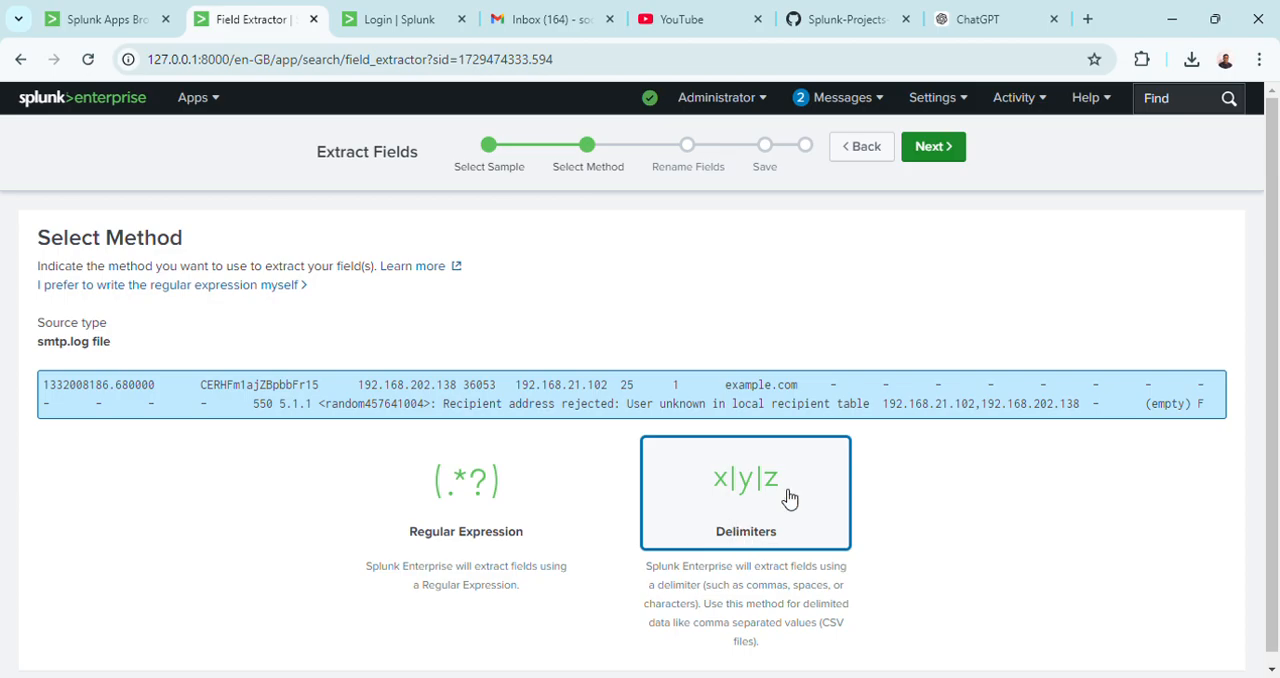
click(930, 148)
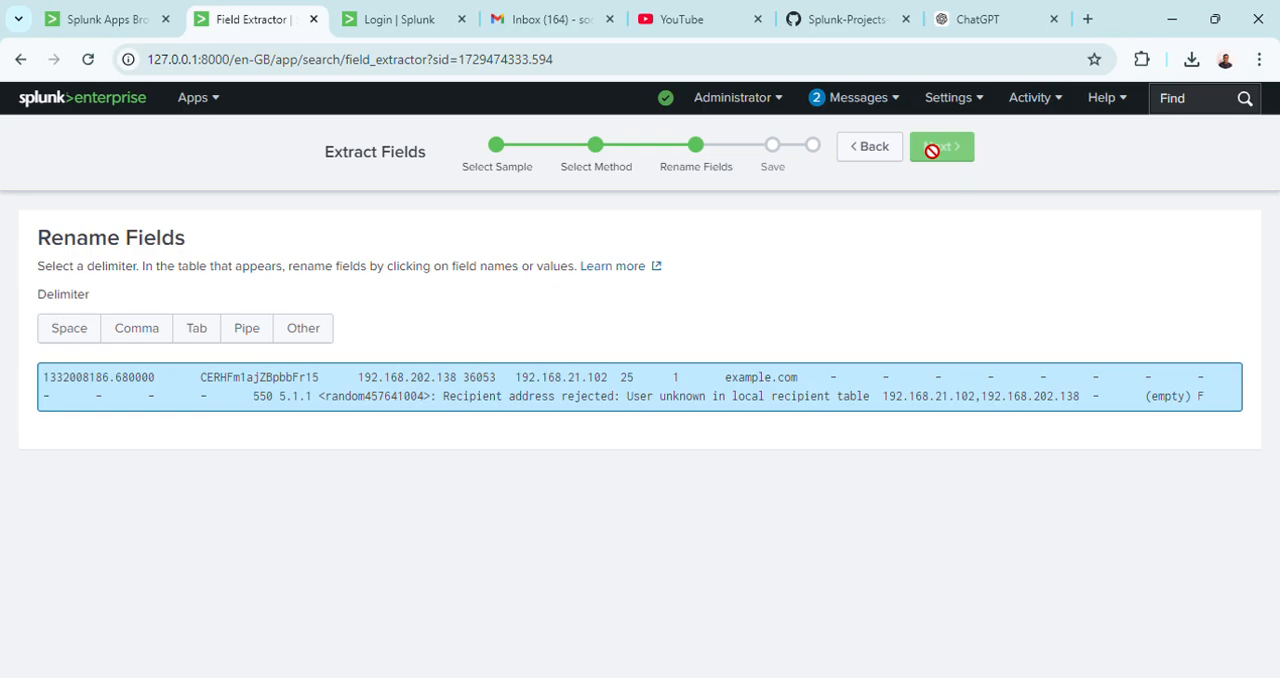
click(201, 331)
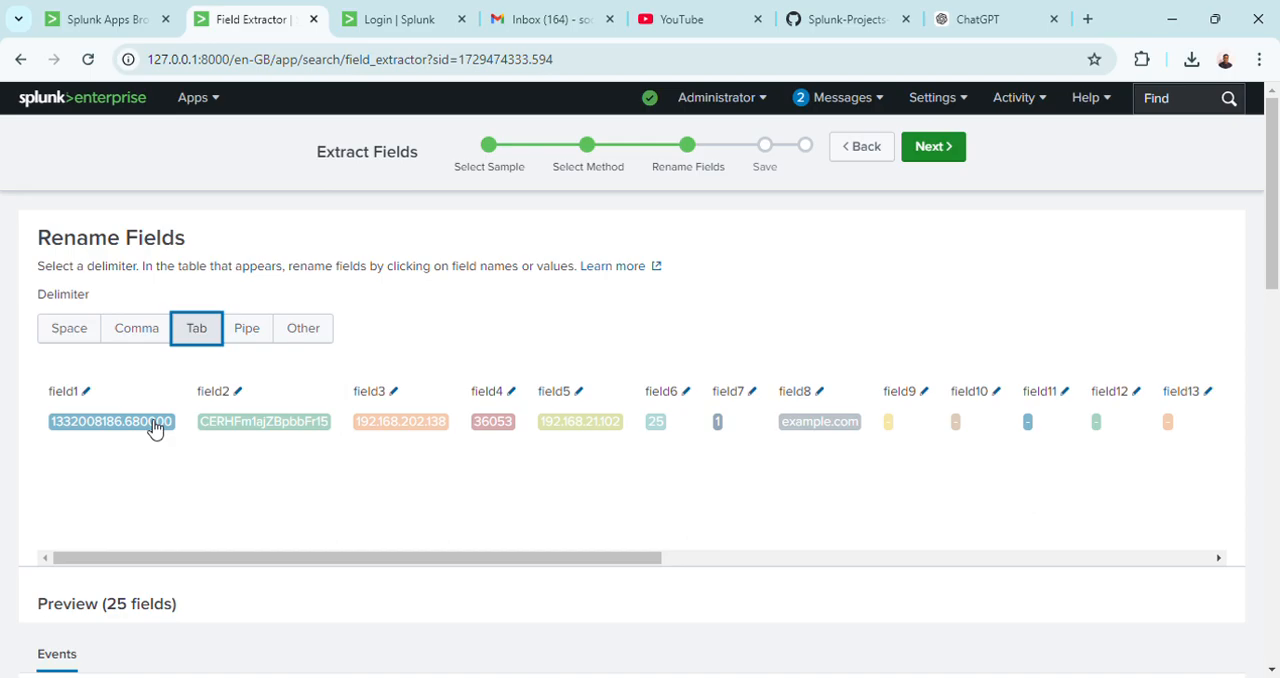
Rename field3, the first IP address in the sample event, to src_ip.
click(401, 424)
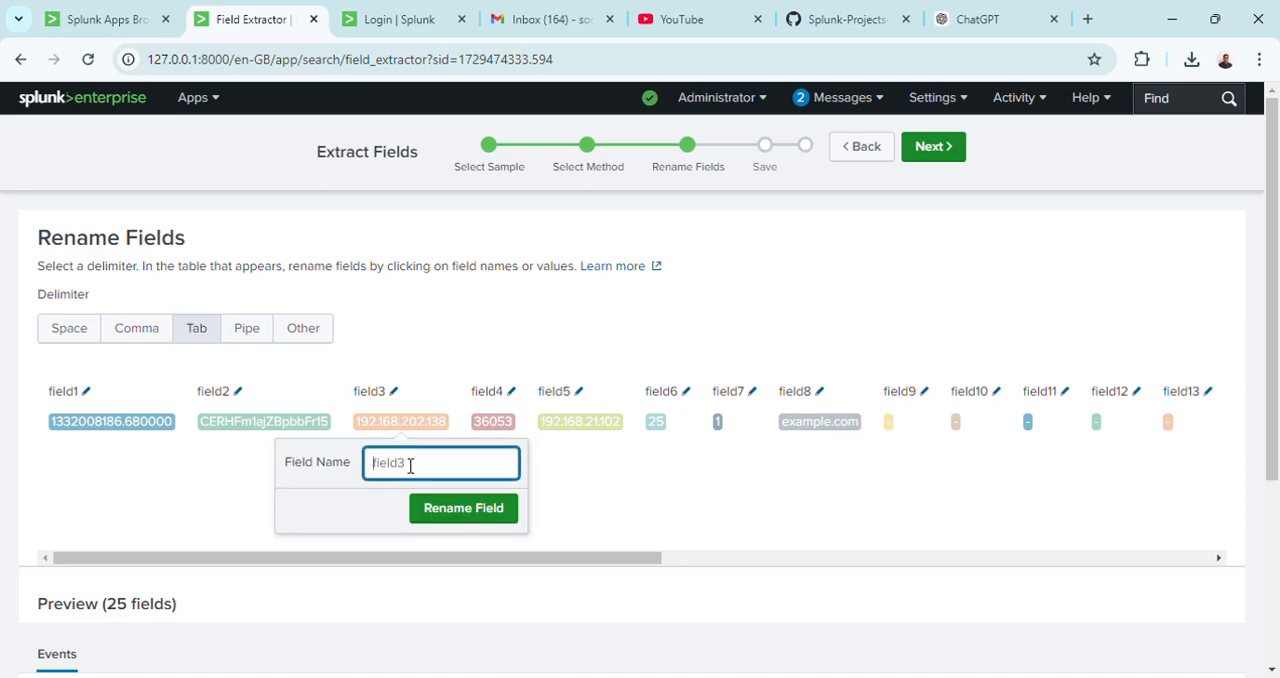
text(s)
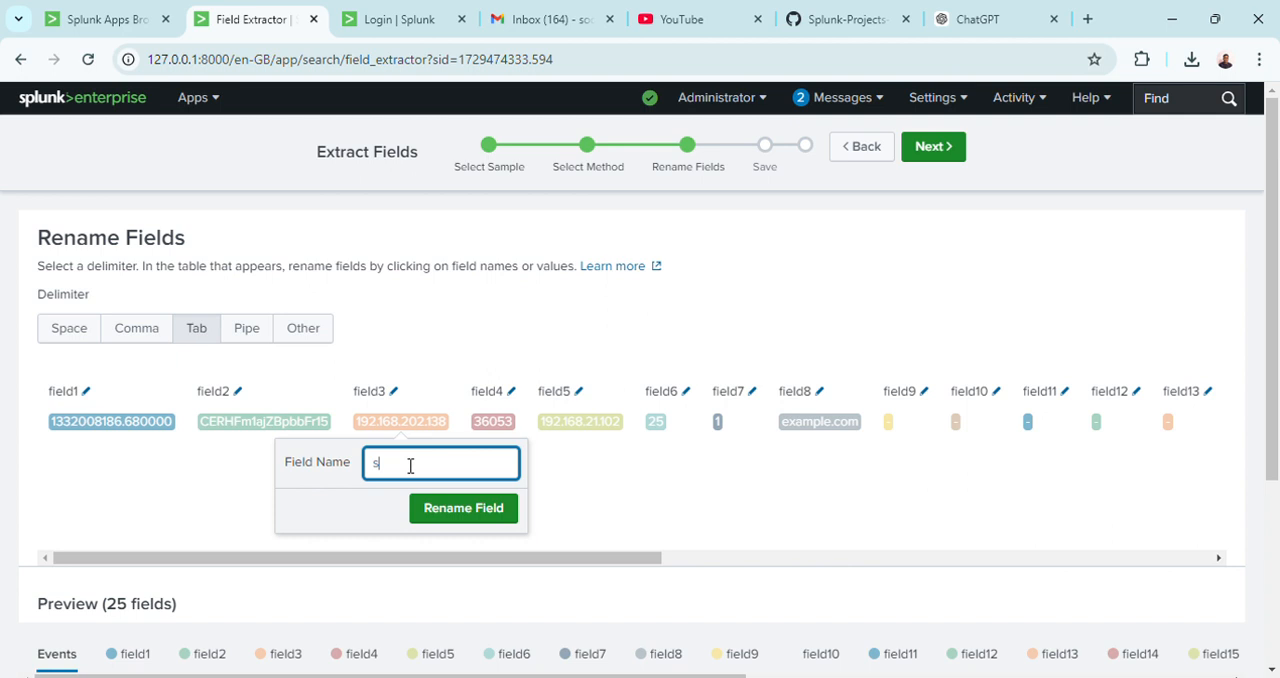
text(rc)
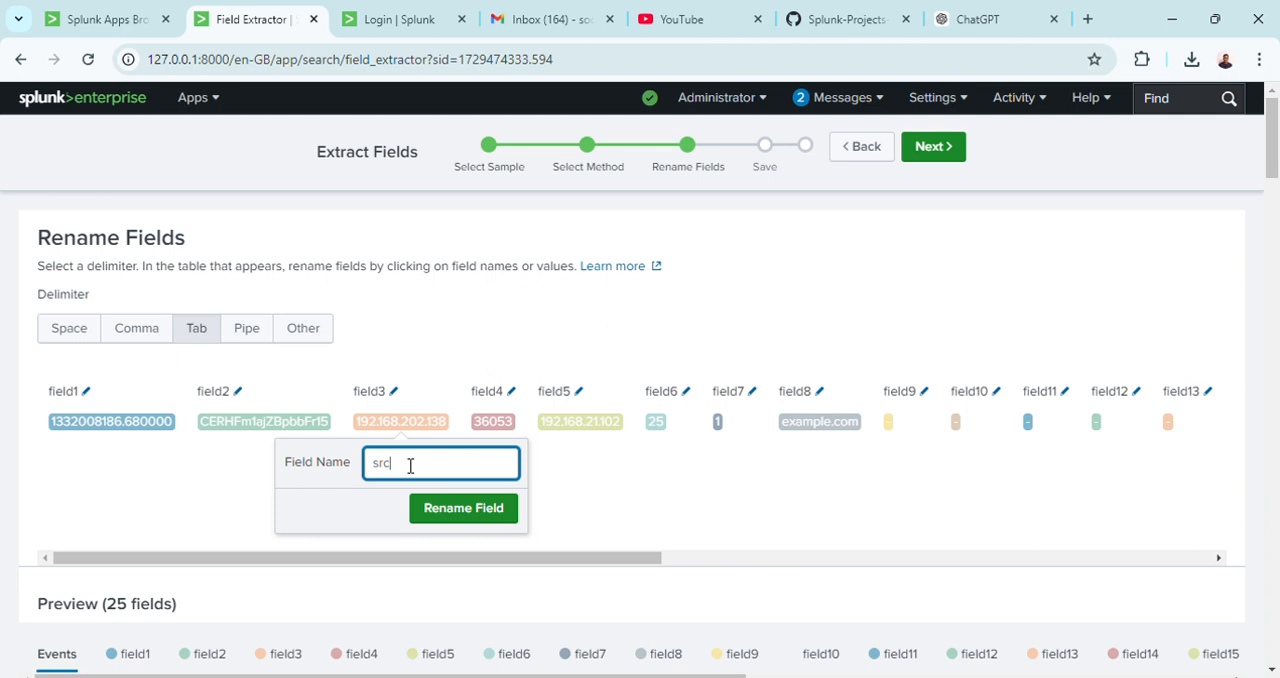
key(ctrl+v)
key(ctrl+a)
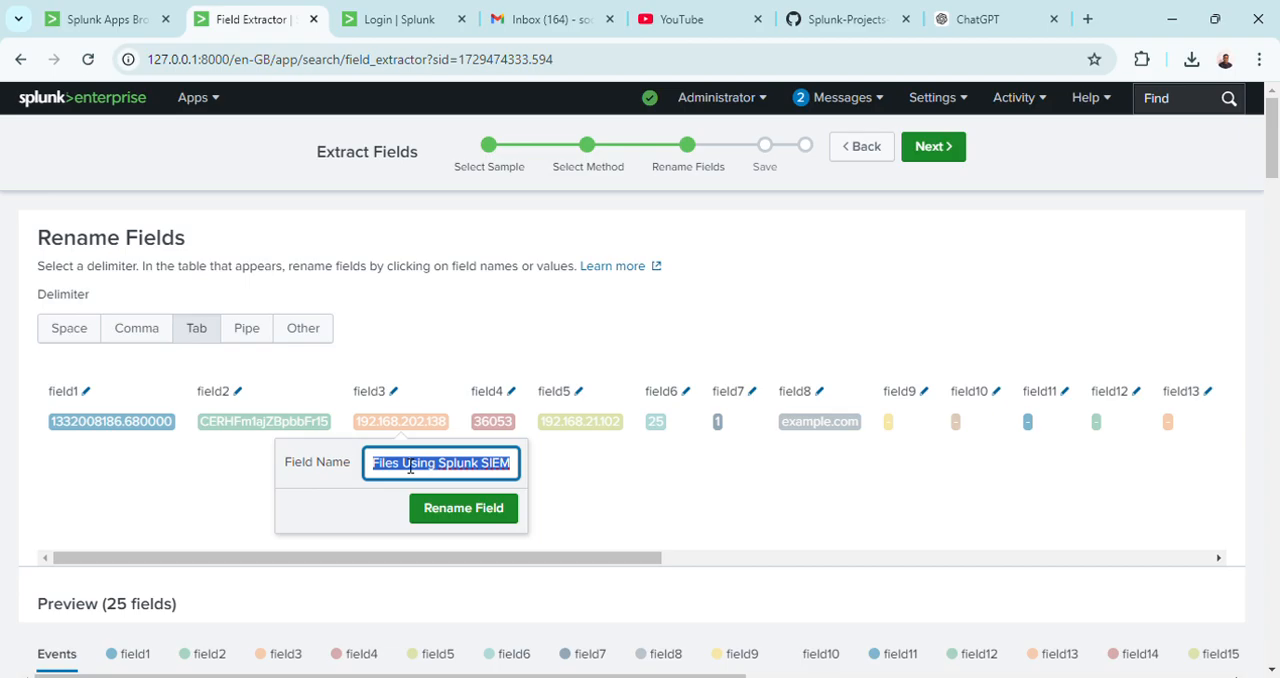
key(BackSpace)
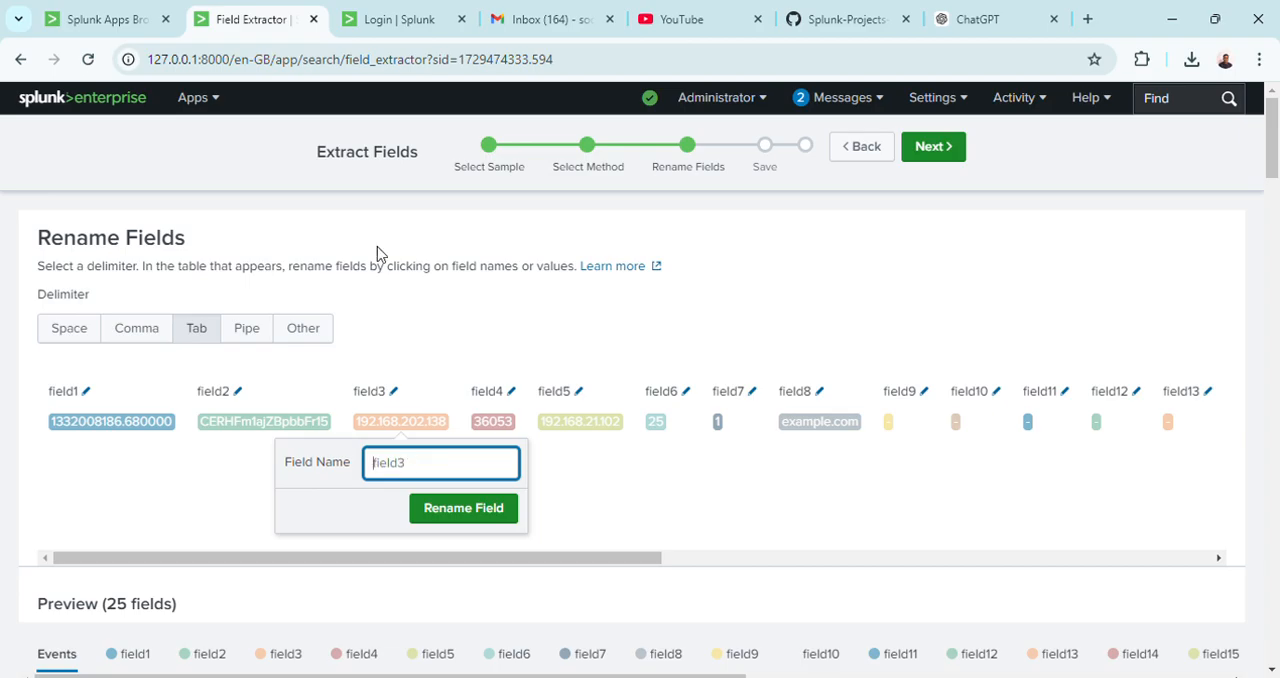
click(372, 59)
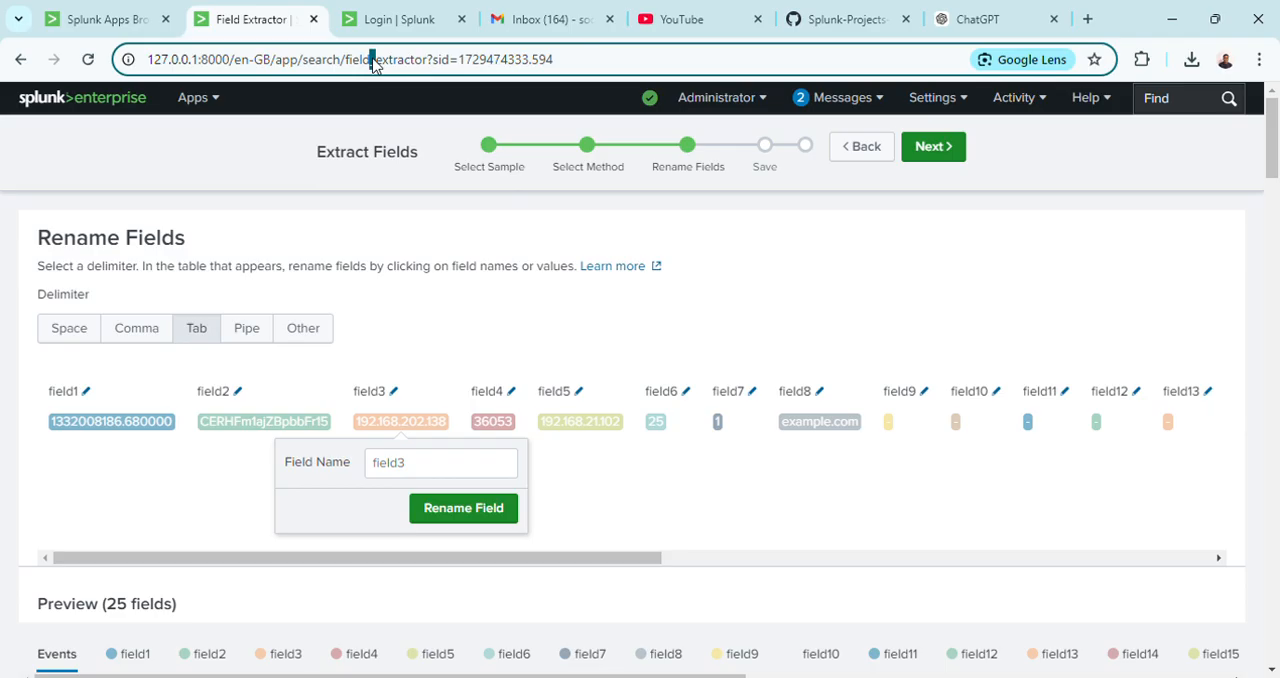
click(418, 464)
text(src_ip)
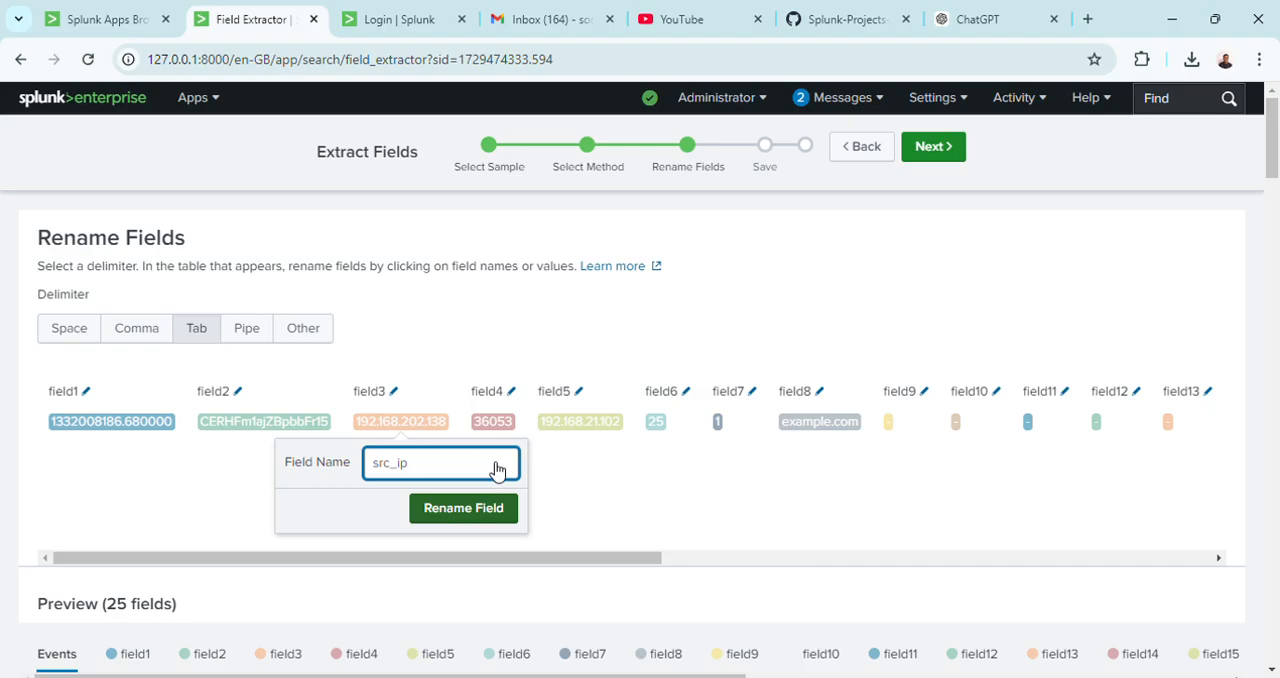
key(Return)
Rename field4 of the sample event to p_id.
click(505, 428)
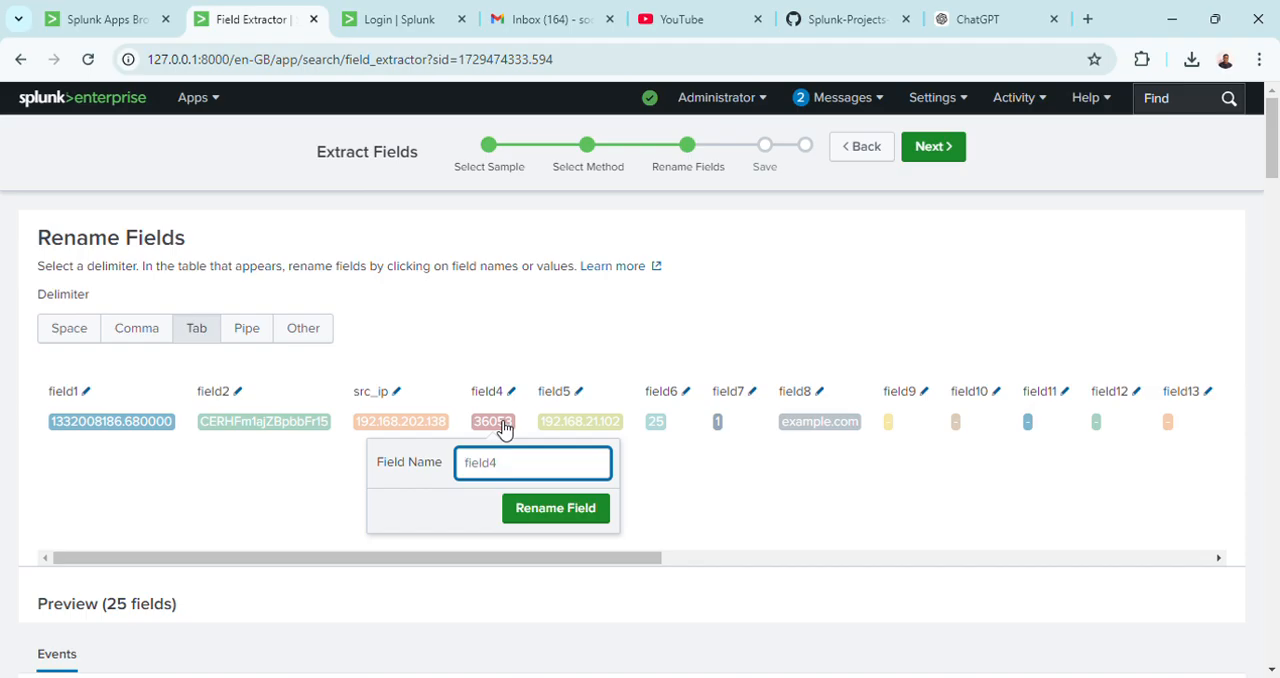
text(P_)
key(BackSpace)
key(BackSpace)
text(id)
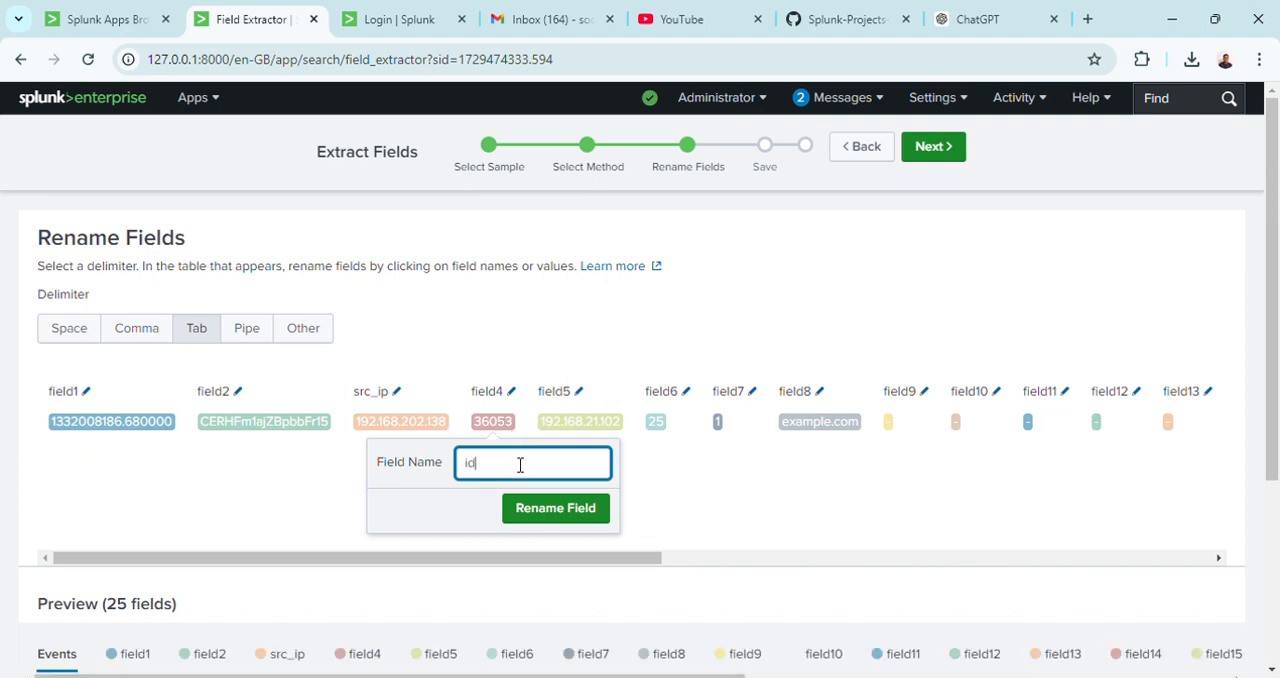
click(468, 479)
text(p)
double_click(468, 479)
text(_)
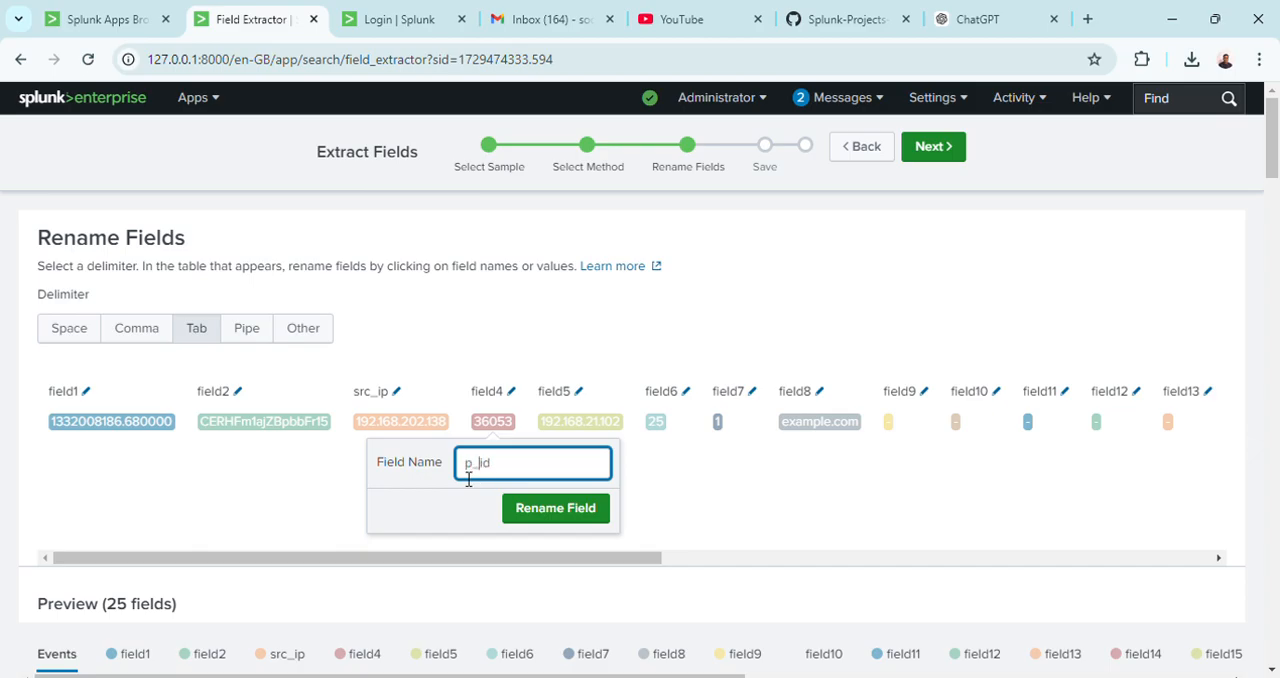
click(560, 512)
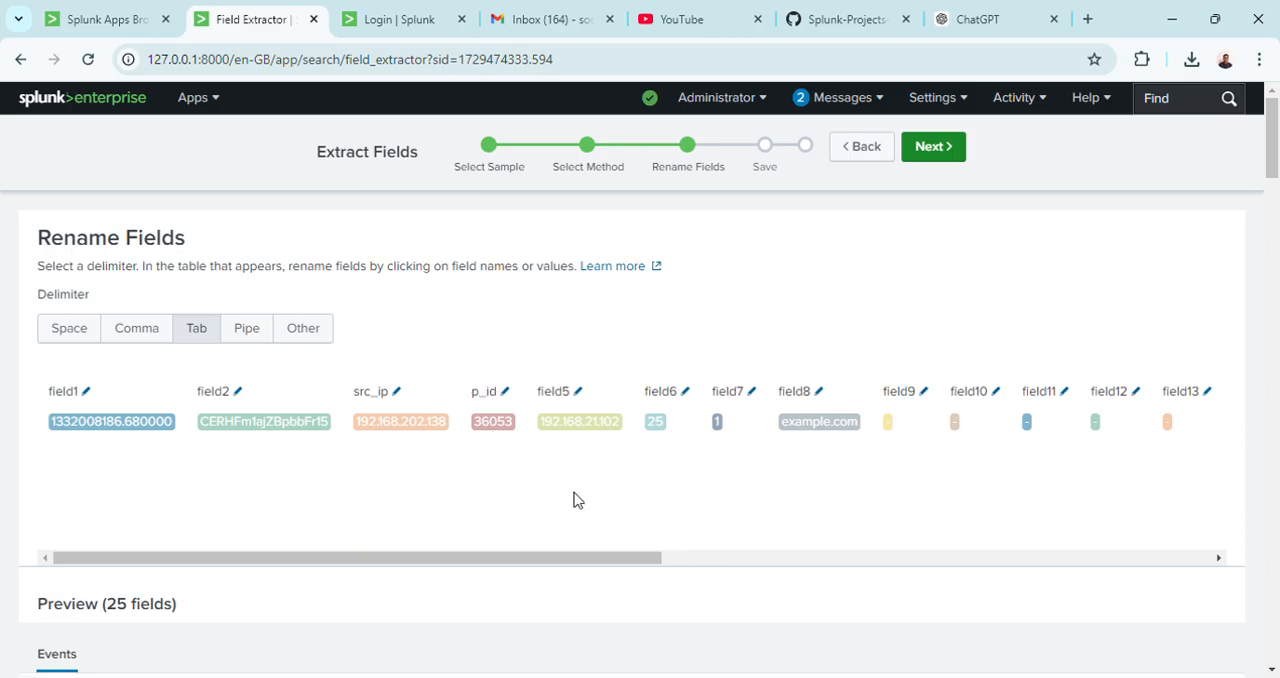
Rename field5, the second IP address in the sample event, to dst_ip.
click(585, 428)
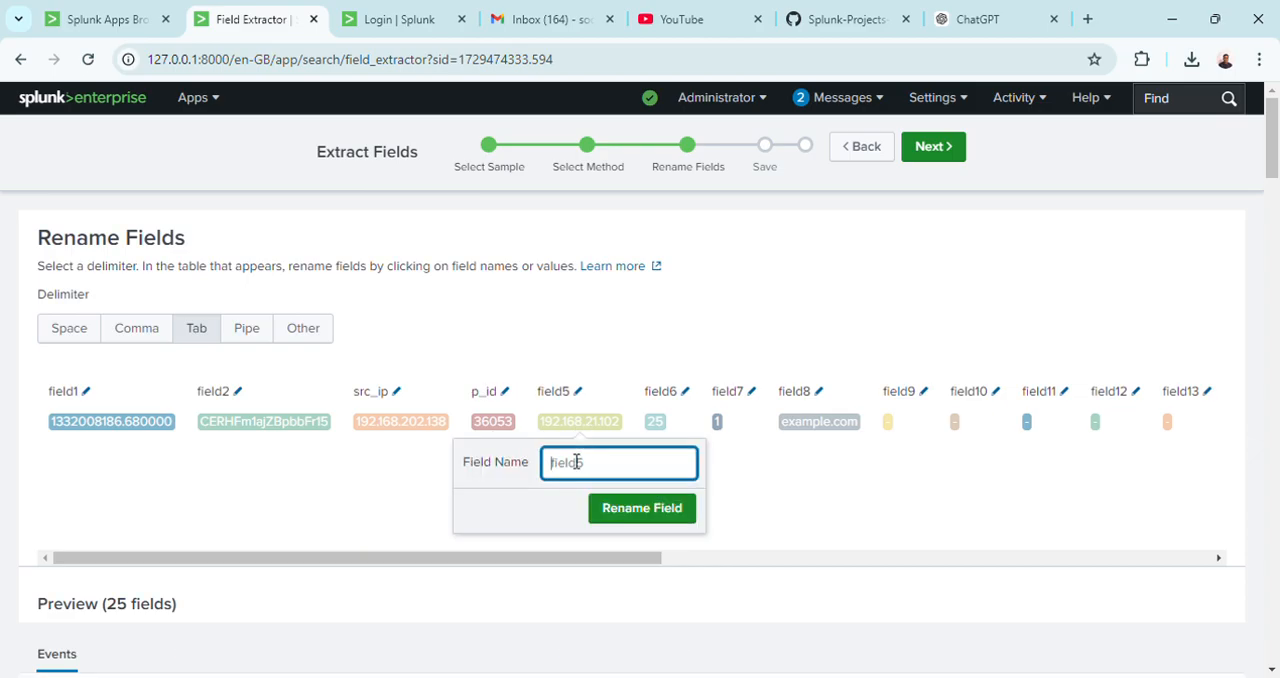
text(dst_ip)
click(630, 519)
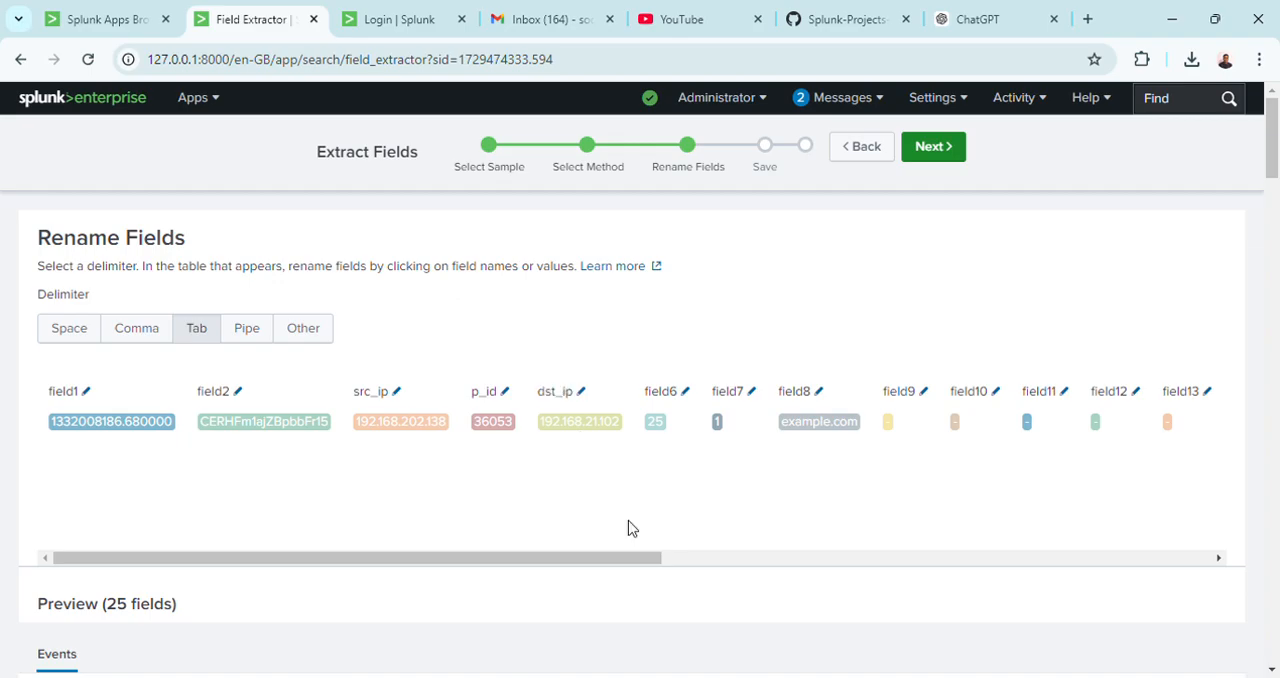
Rename field6 of the sample event, the value 25, to P_n.
click(663, 427)
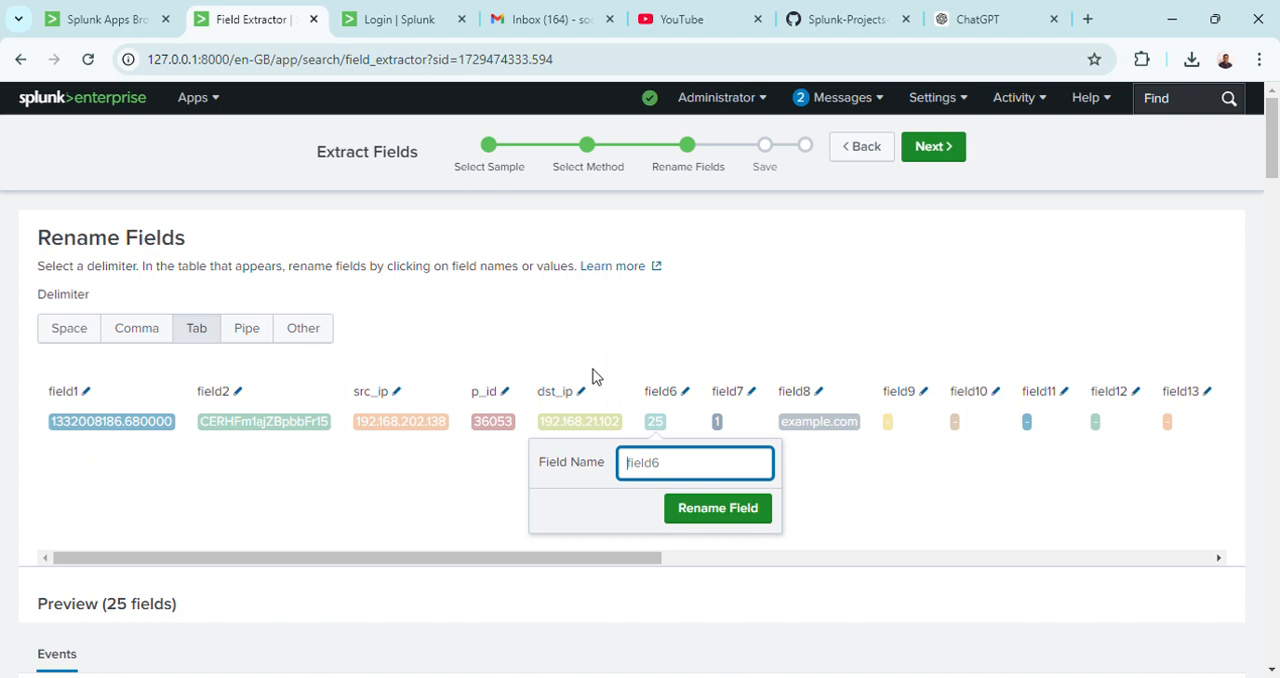
text(P)
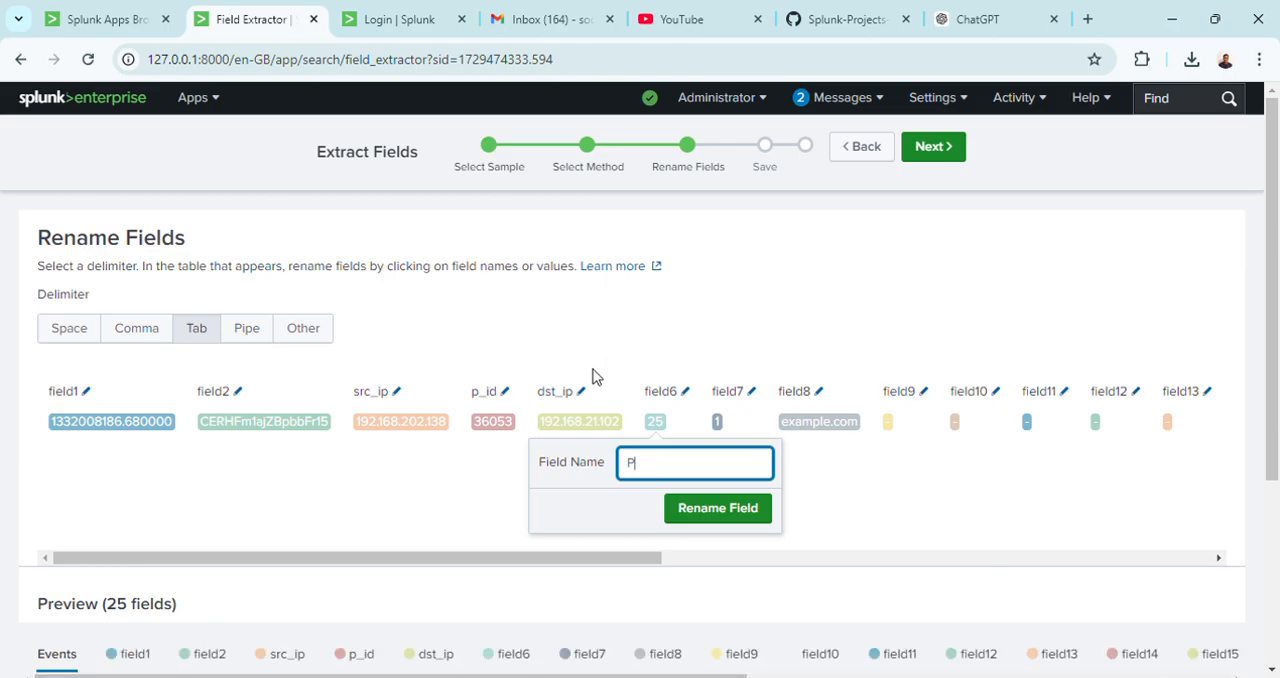
text(_r)
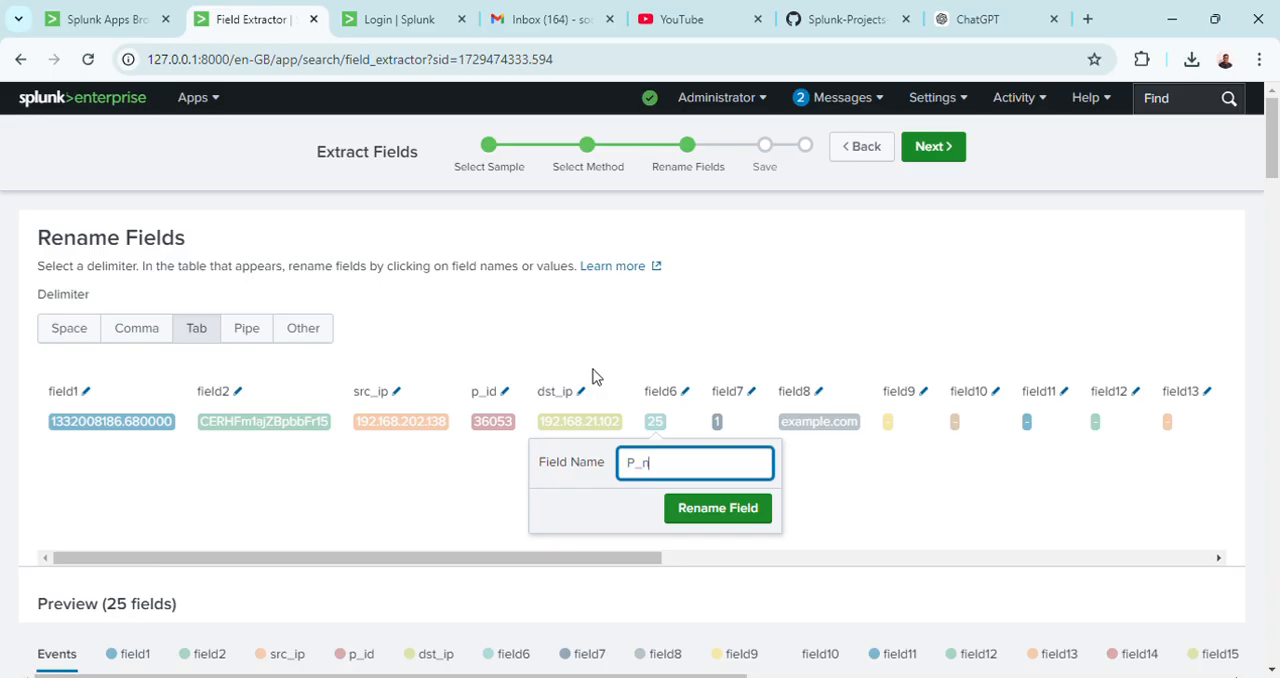
click(716, 508)
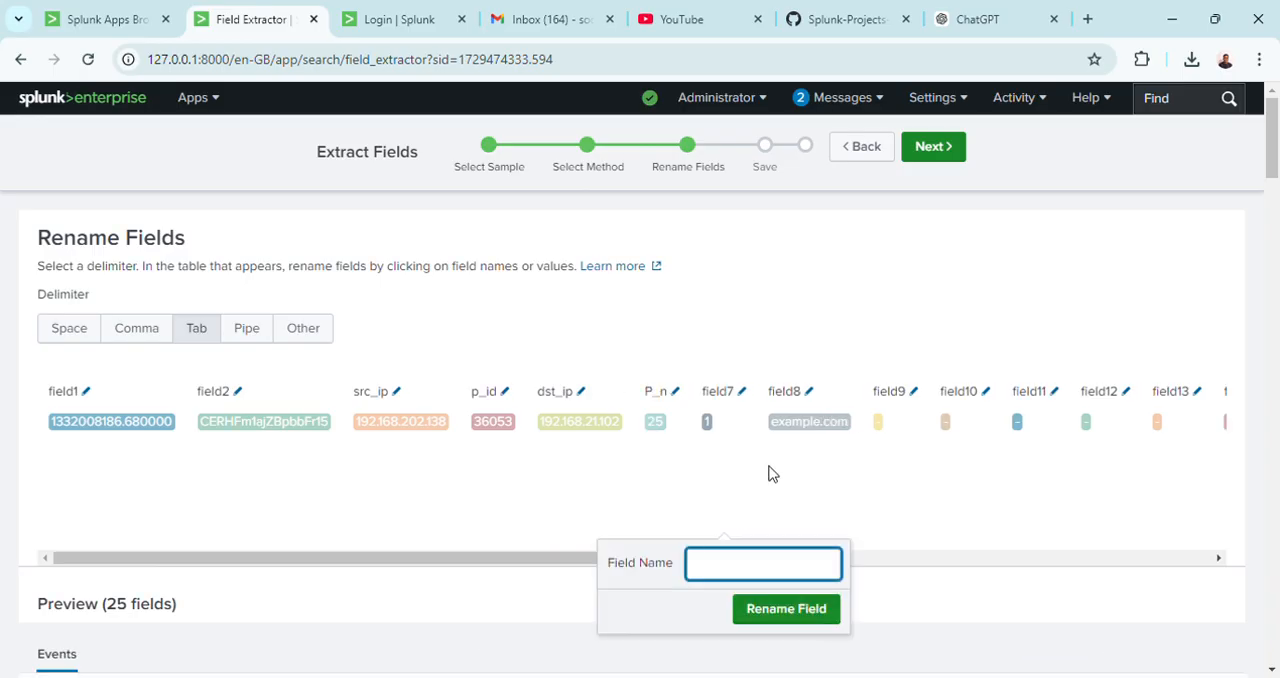
Rename field8 of the sample event, which holds the domain example.com, to user_domain.
click(808, 422)
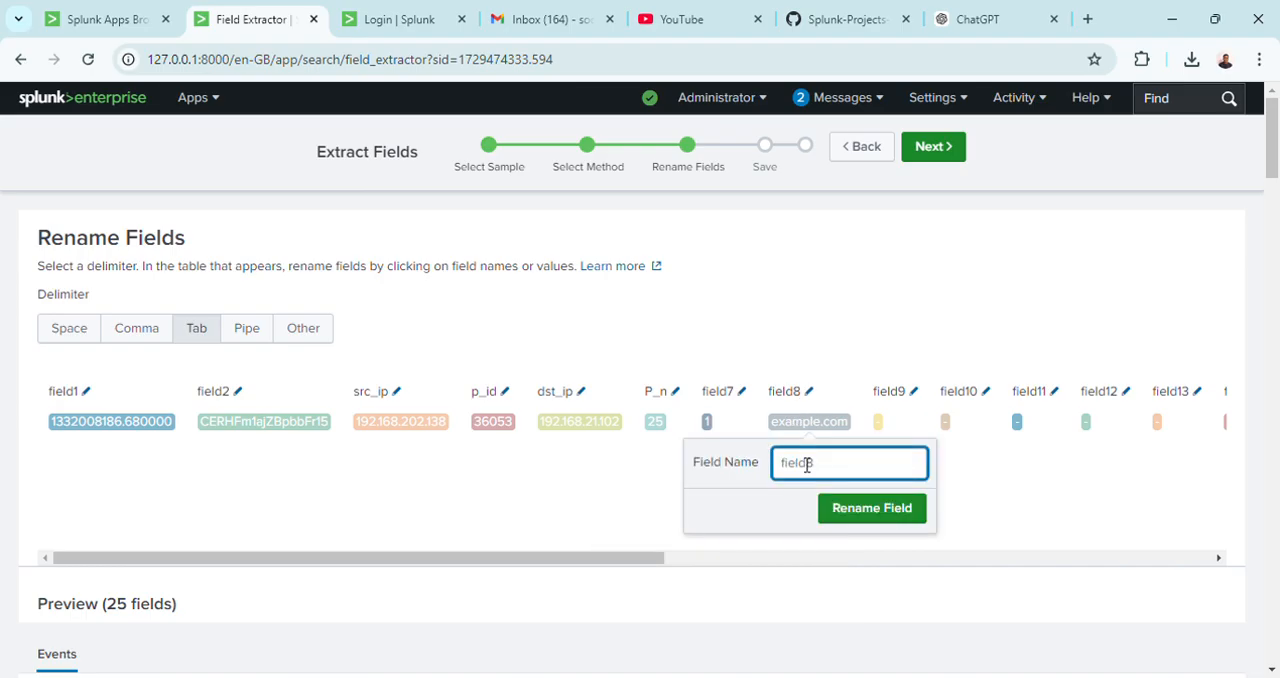
text(user_domain)
click(853, 518)
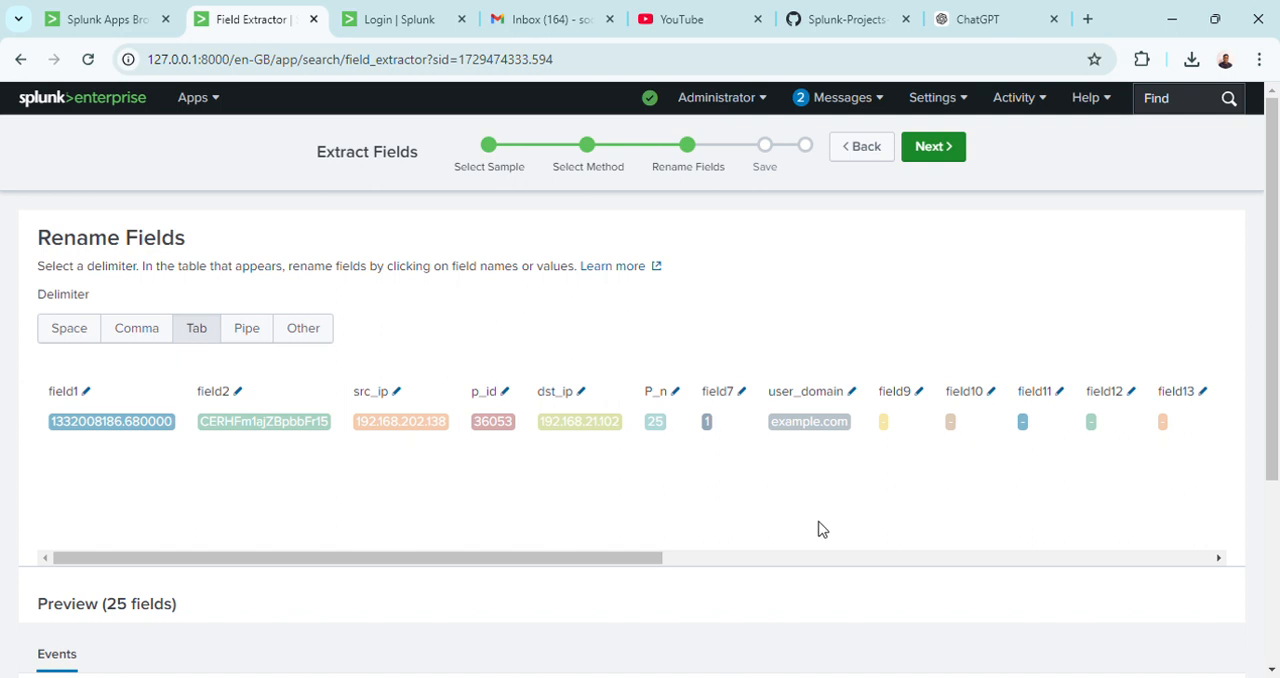
Rename field21 of the sample event, the recipient-rejected response text, to status.
drag(626, 566, 1082, 537)
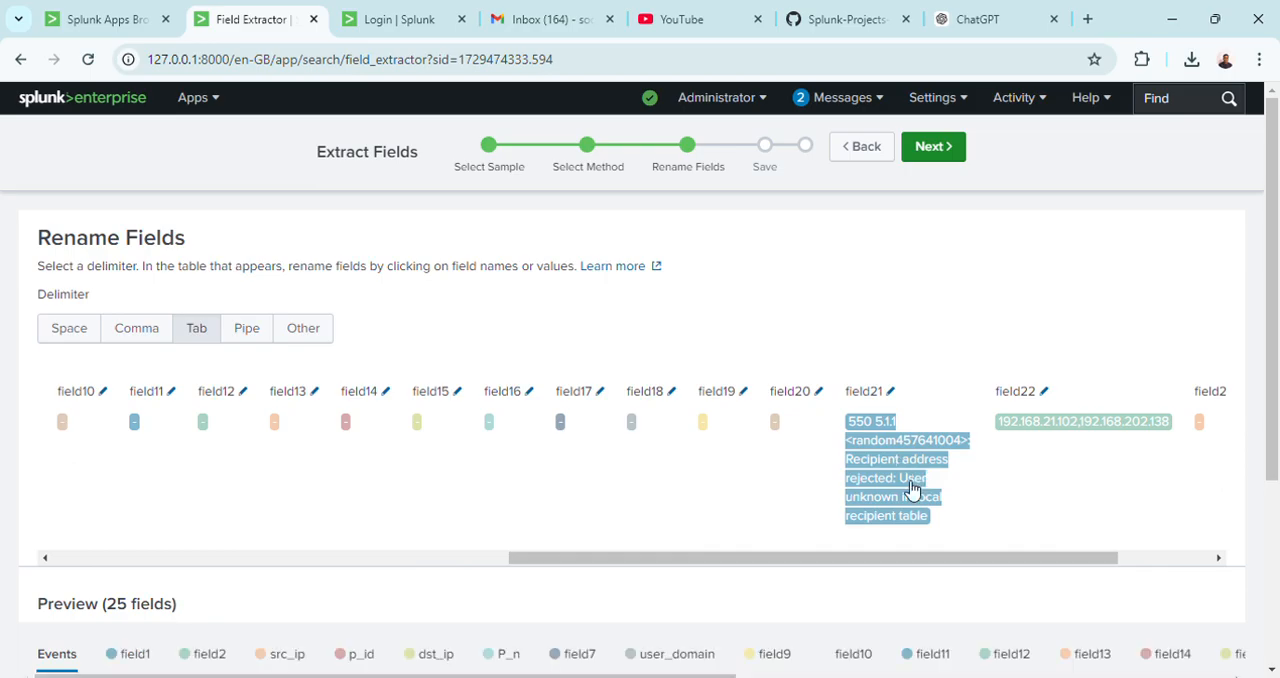
click(873, 396)
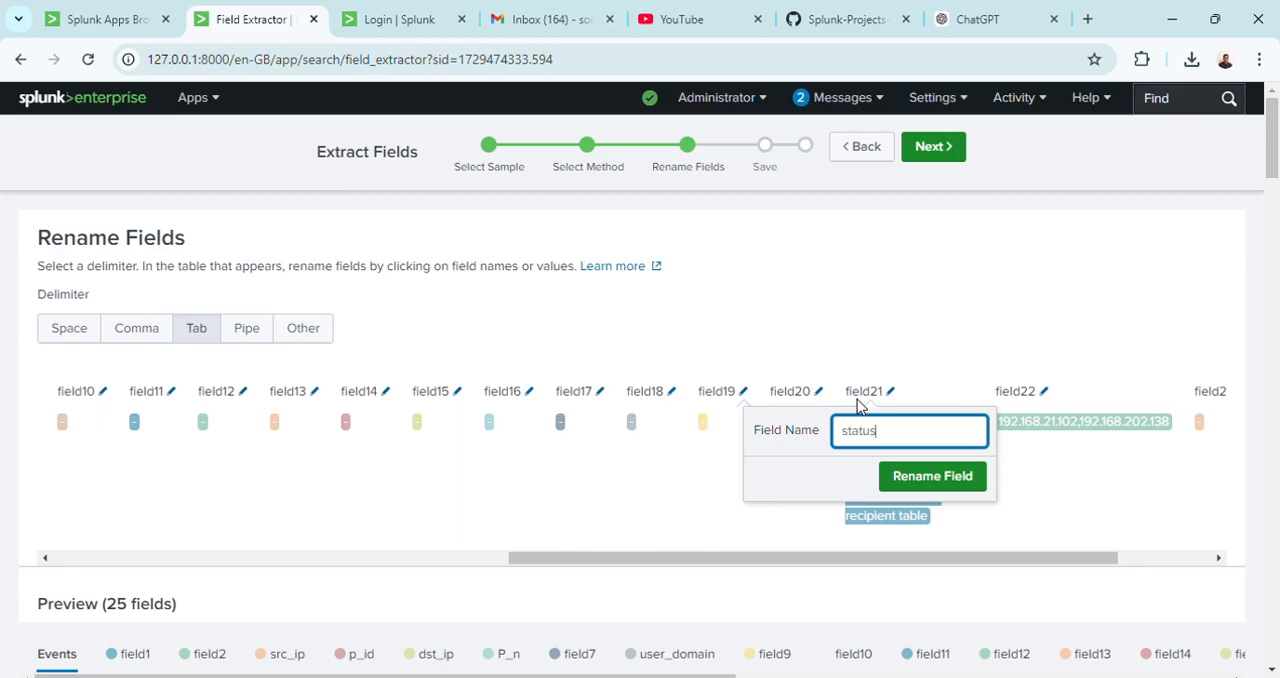
click(925, 485)
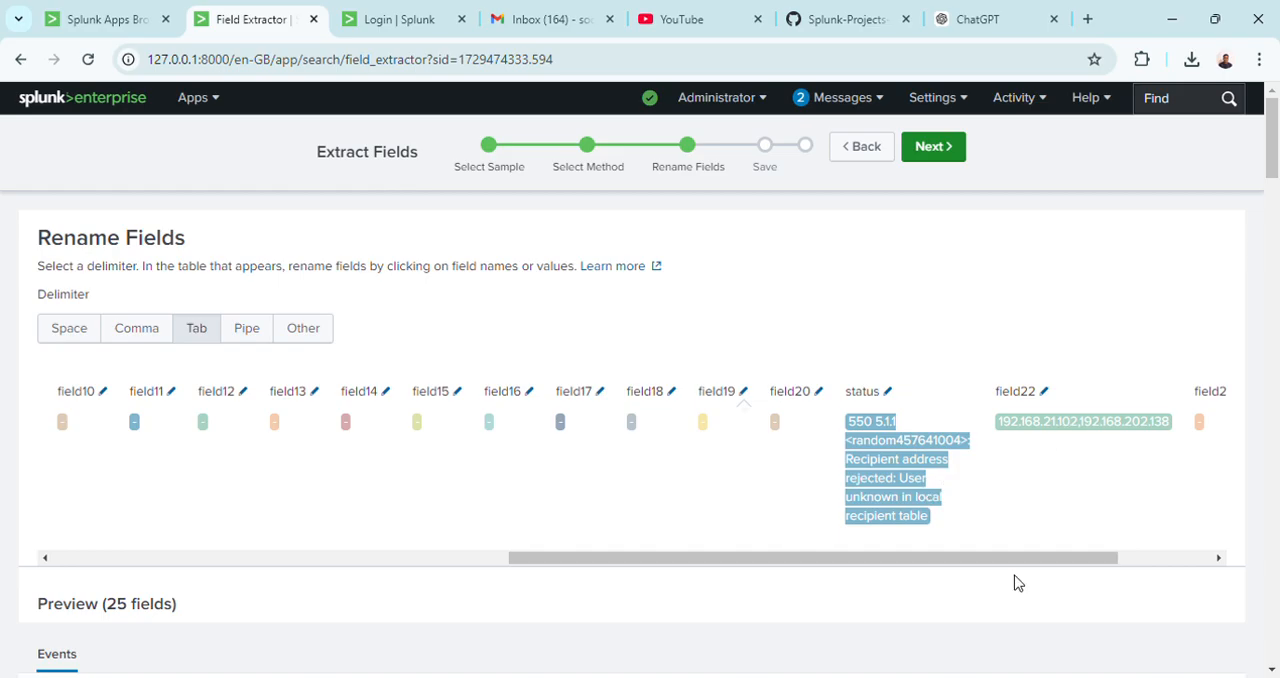
Accept the renamed fields, name the extraction "smtp error" with its default permissions, and finish saving it.
drag(1012, 561, 1143, 553)
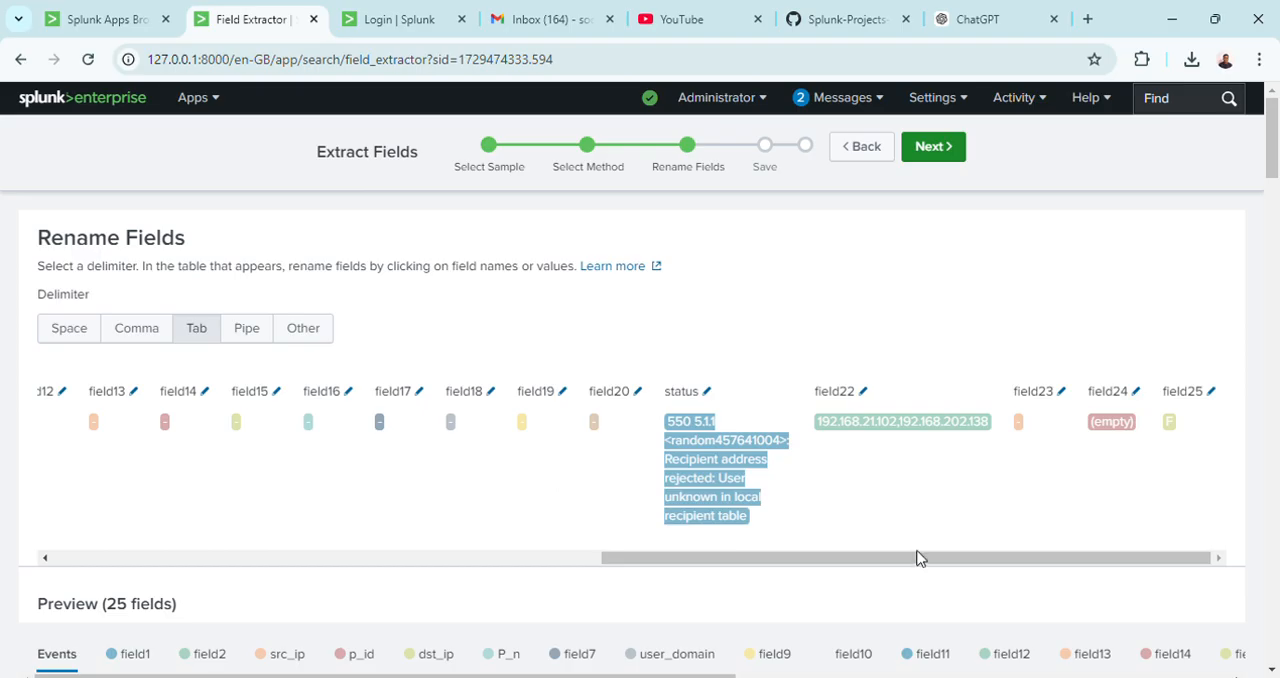
click(933, 150)
click(580, 318)
text(s)
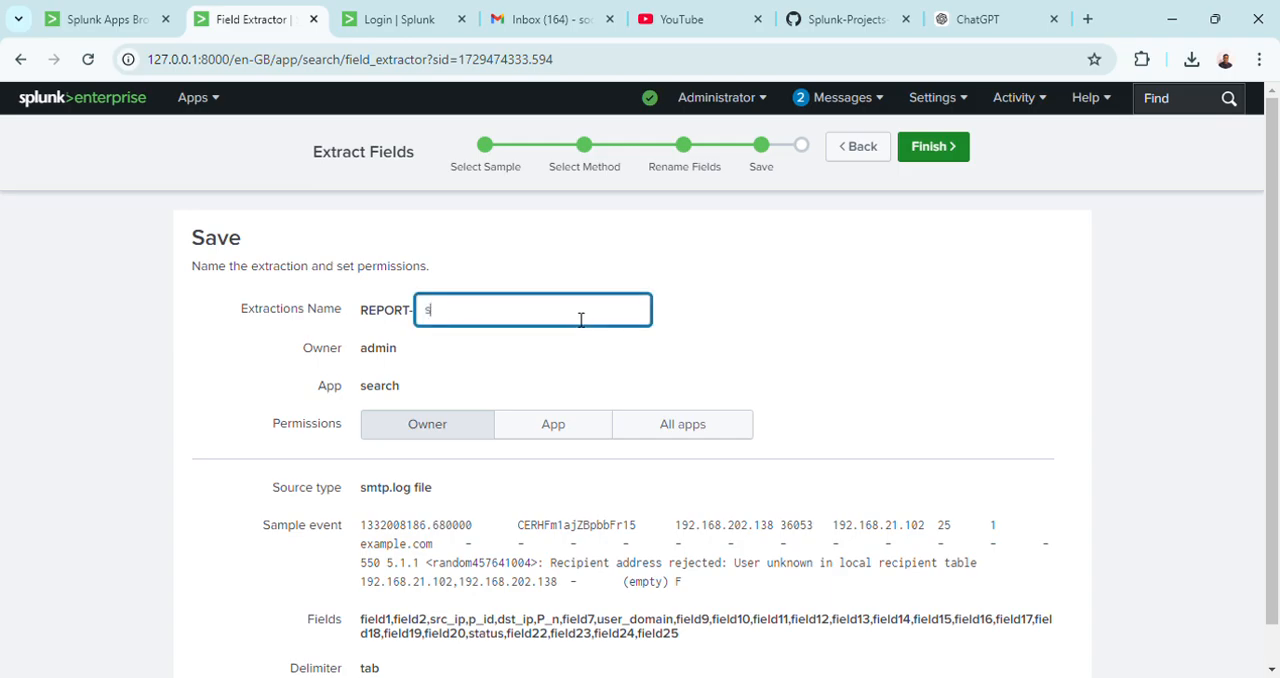
text(mtp errr)
key(BackSpace)
text(o)
key(BackSpace)
text(or)
click(957, 148)
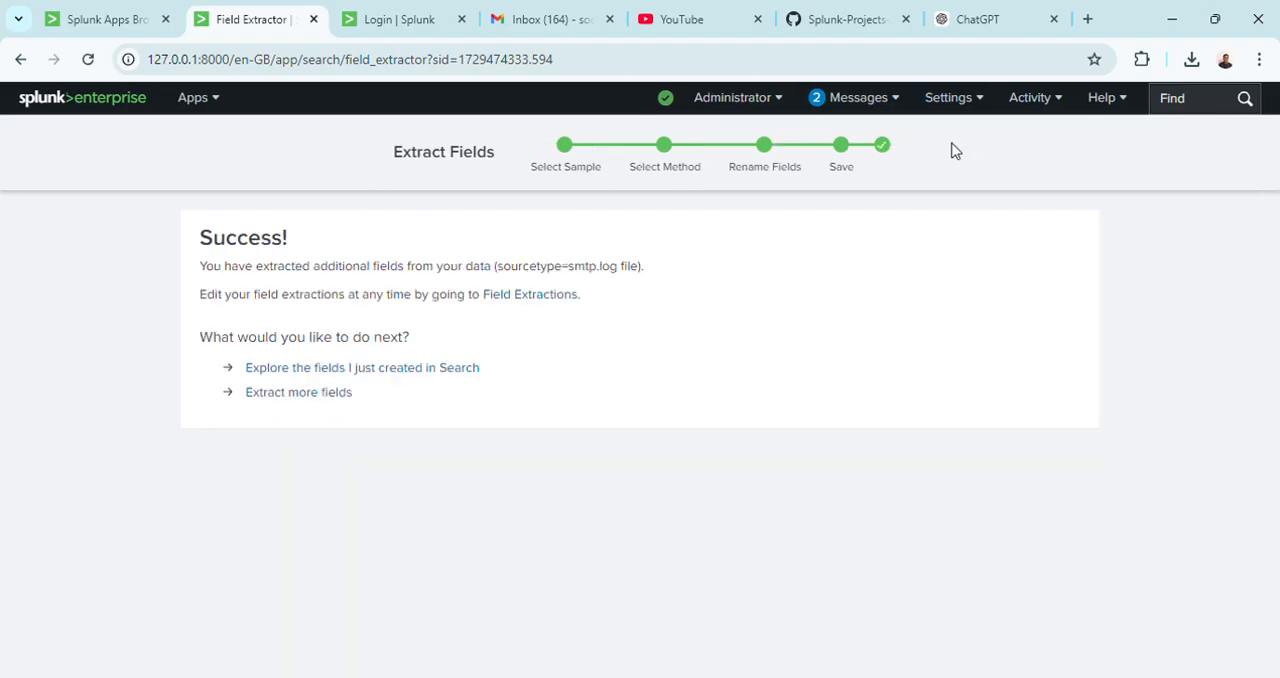
Explore the newly created fields in Search and view the top values of dst_ip, field1, field2, field22 and linecount.
click(380, 369)
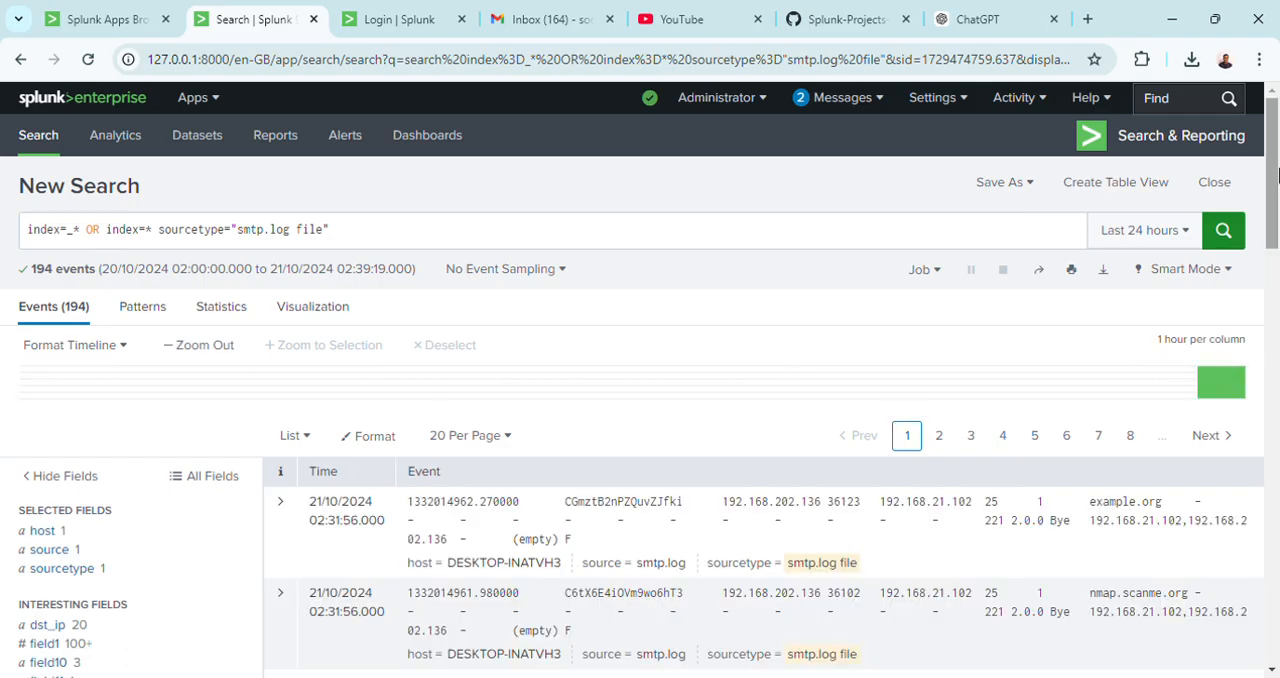
drag(1277, 181, 1277, 267)
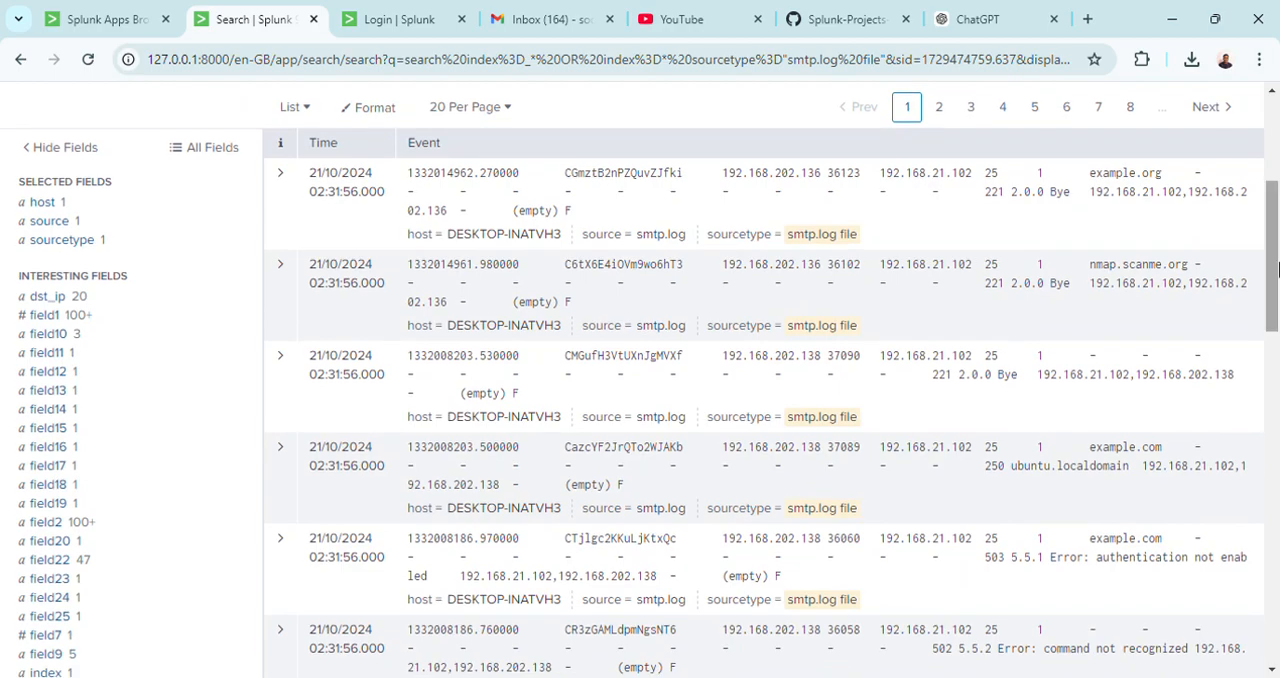
drag(1277, 265, 1277, 310)
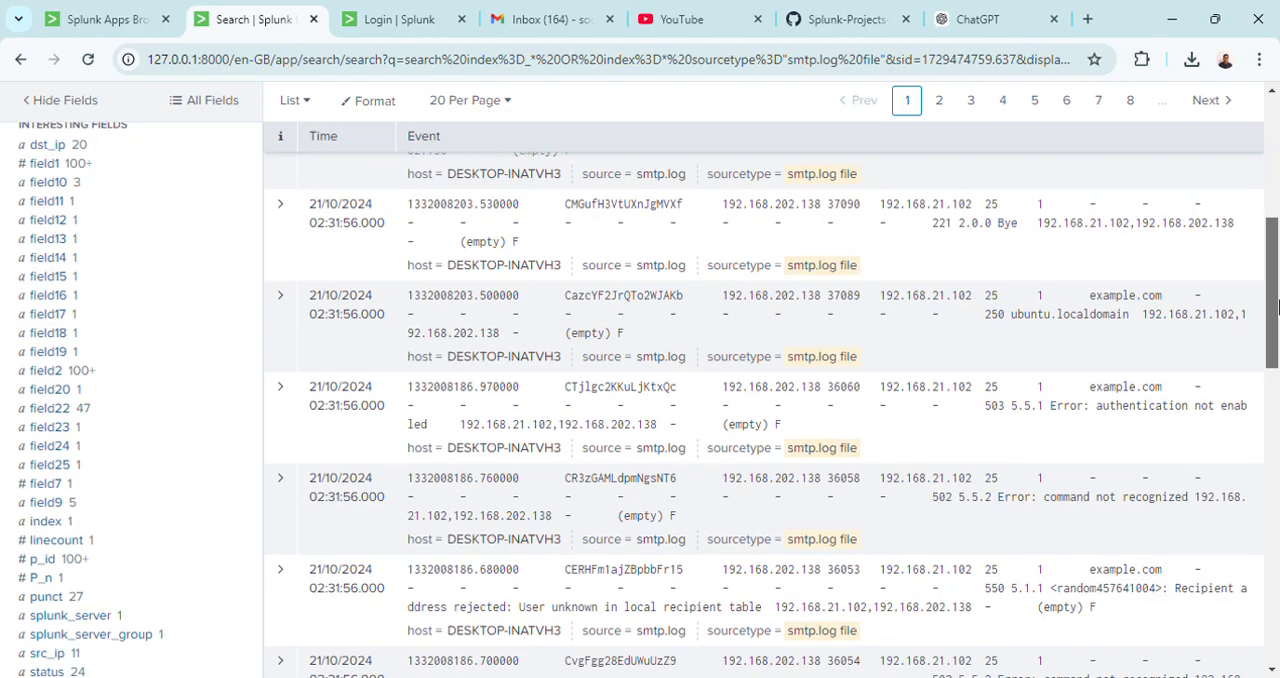
click(75, 151)
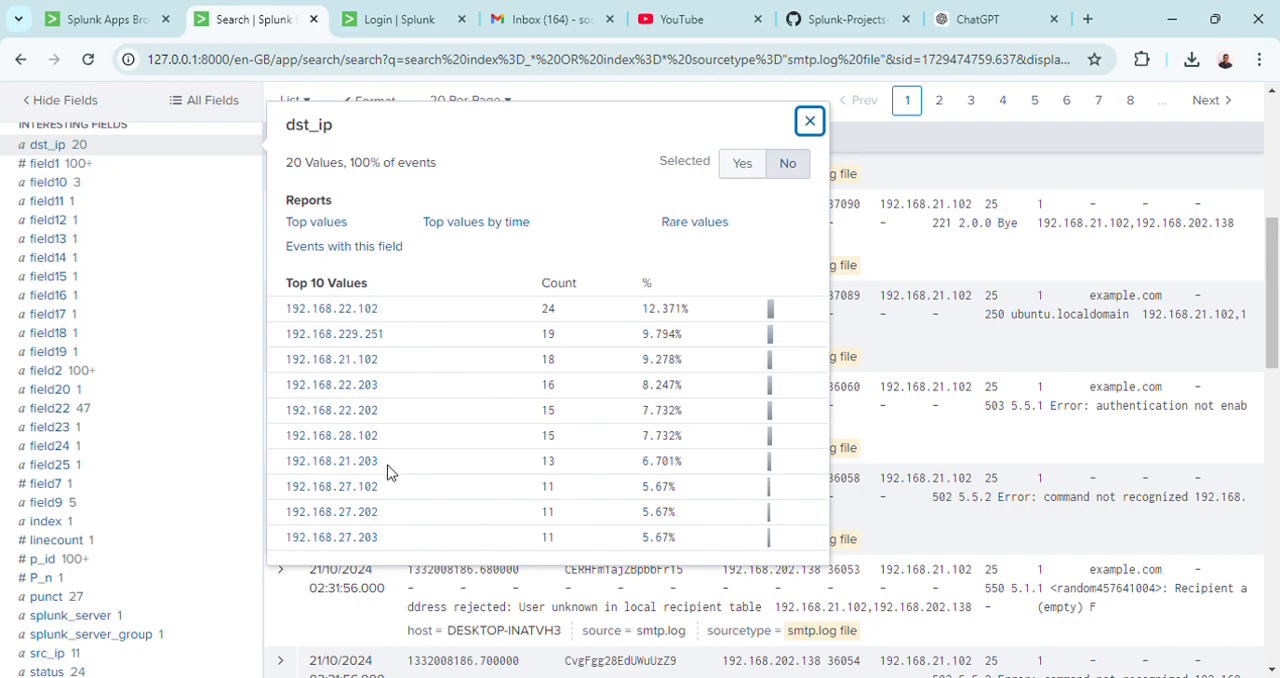
click(104, 170)
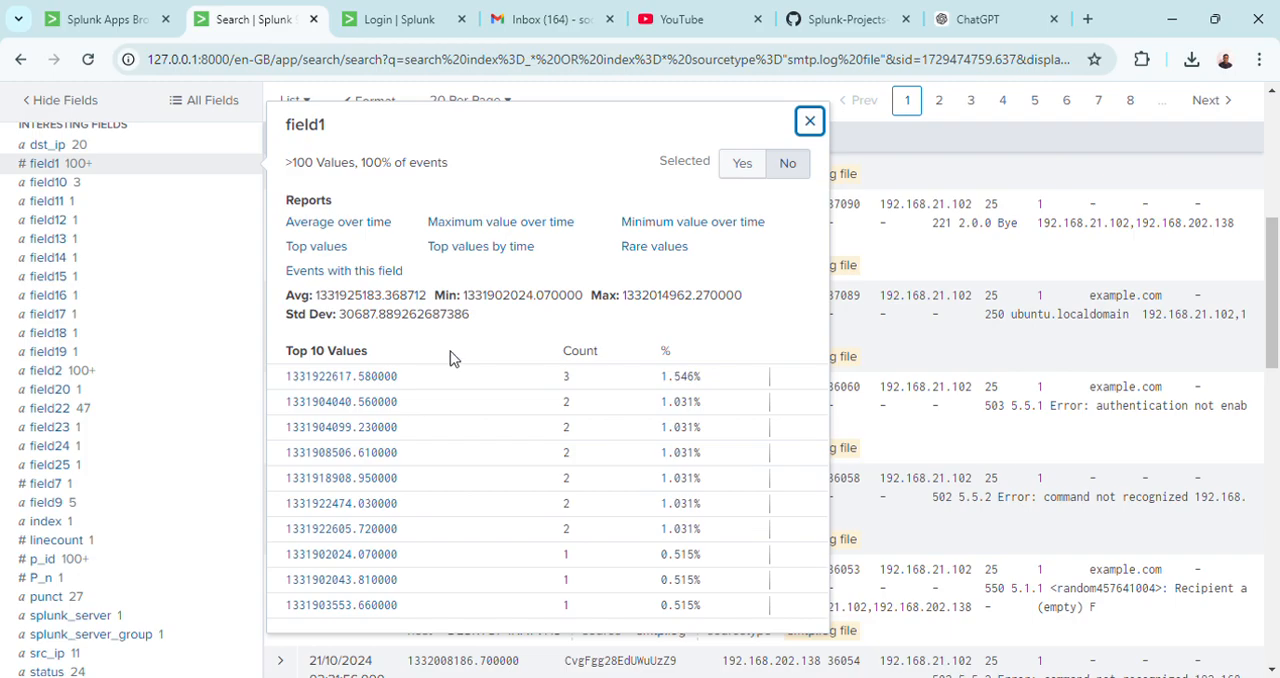
click(82, 374)
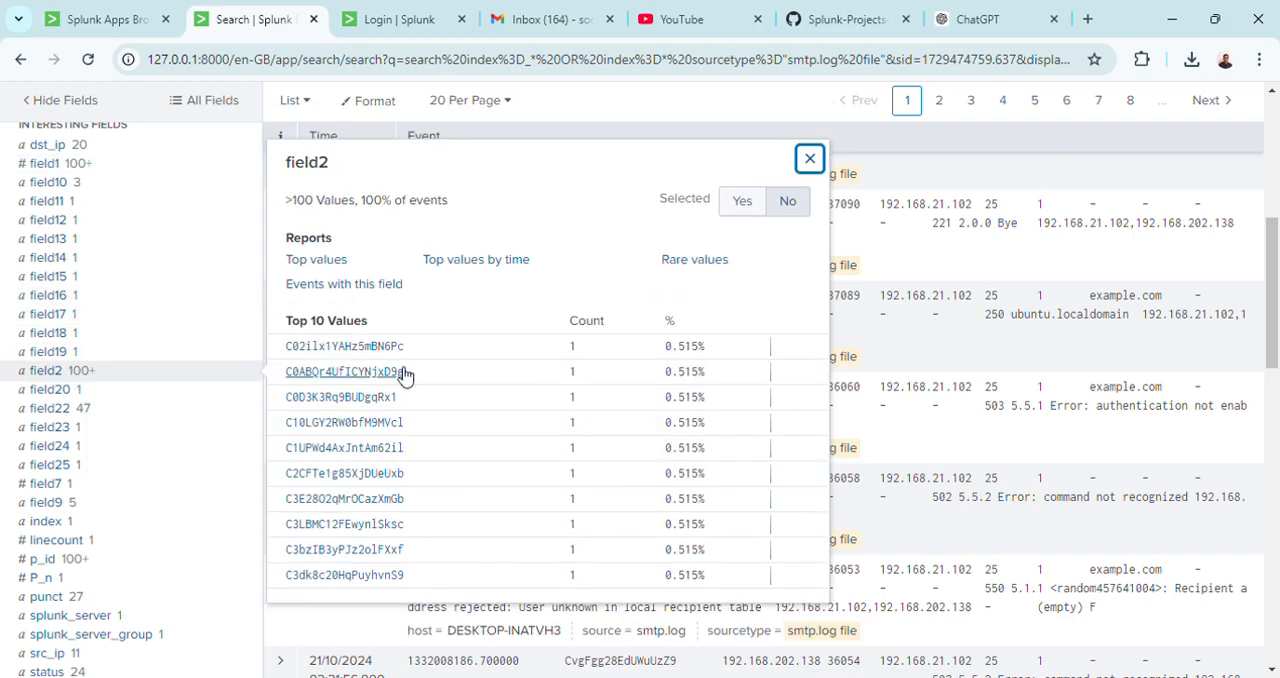
click(99, 412)
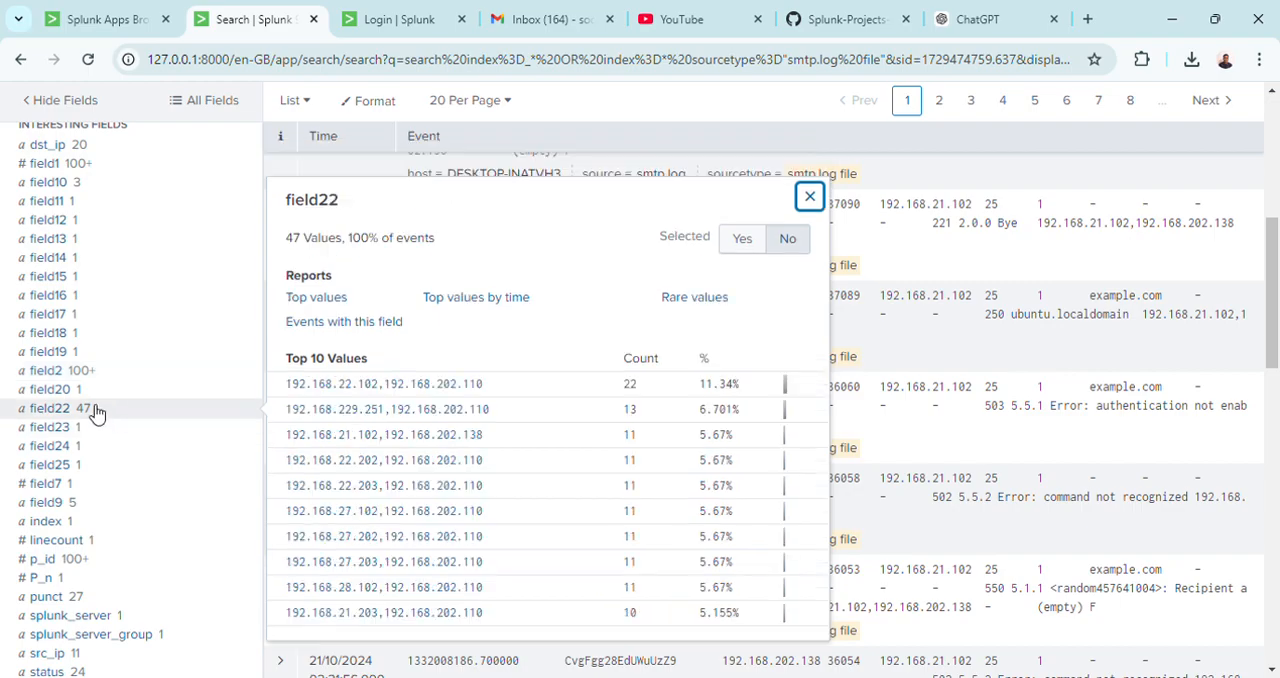
click(77, 545)
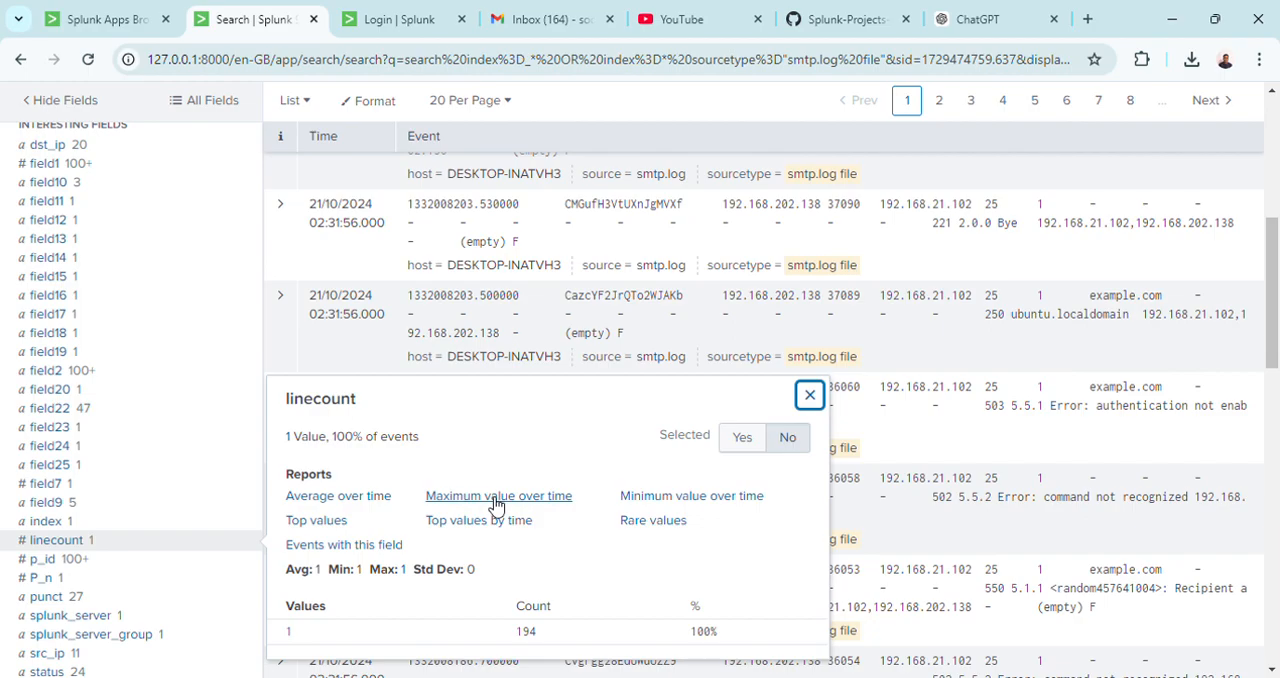
Review the value distributions of the user_domain, timestamp, status and src_ip fields.
scroll(1277, 272, down, 3)
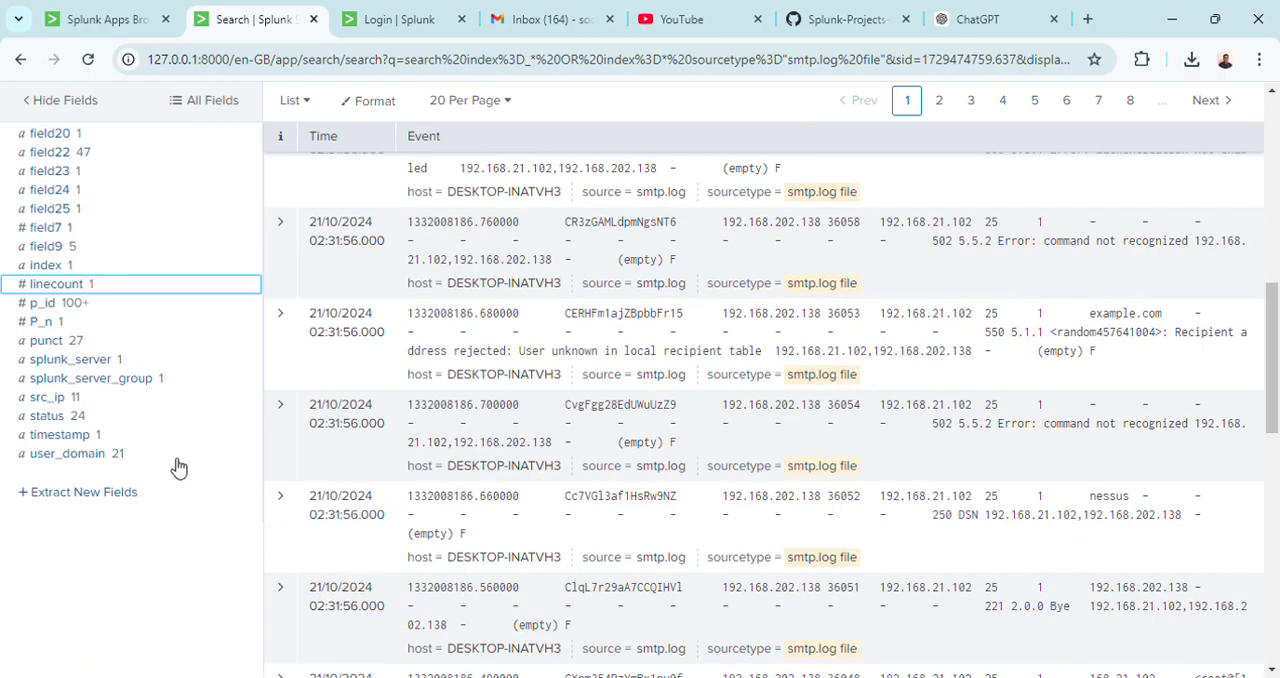
click(85, 465)
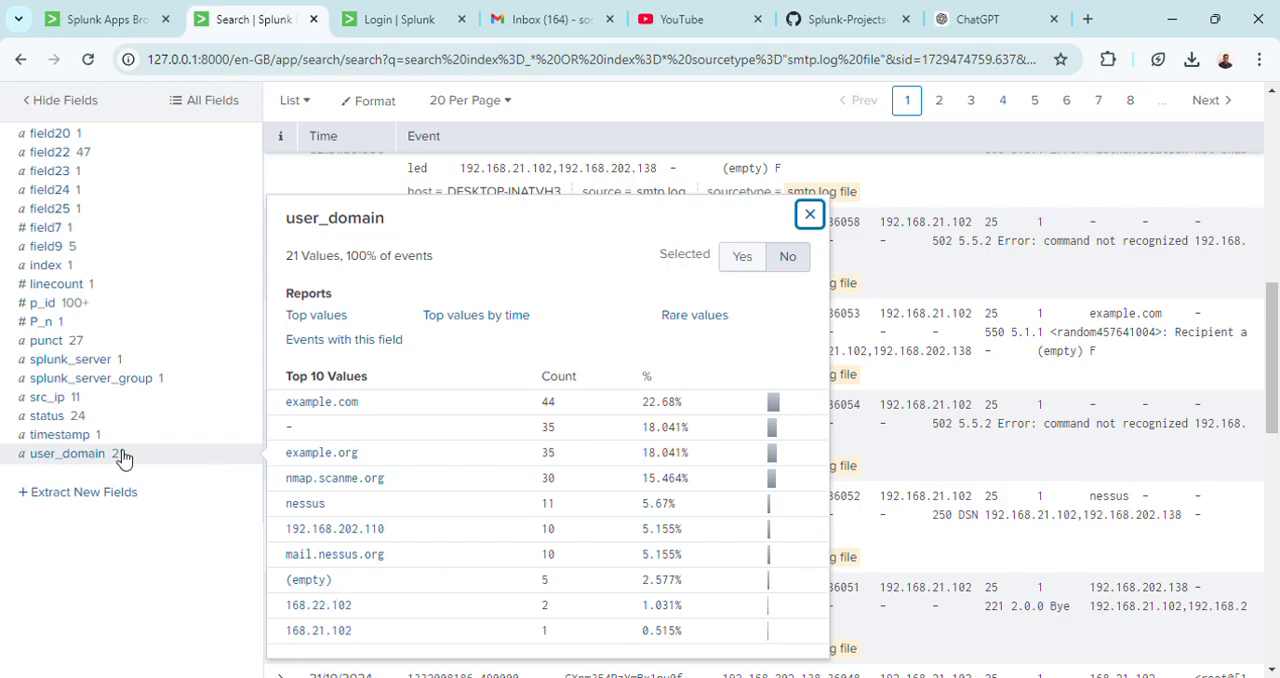
click(80, 437)
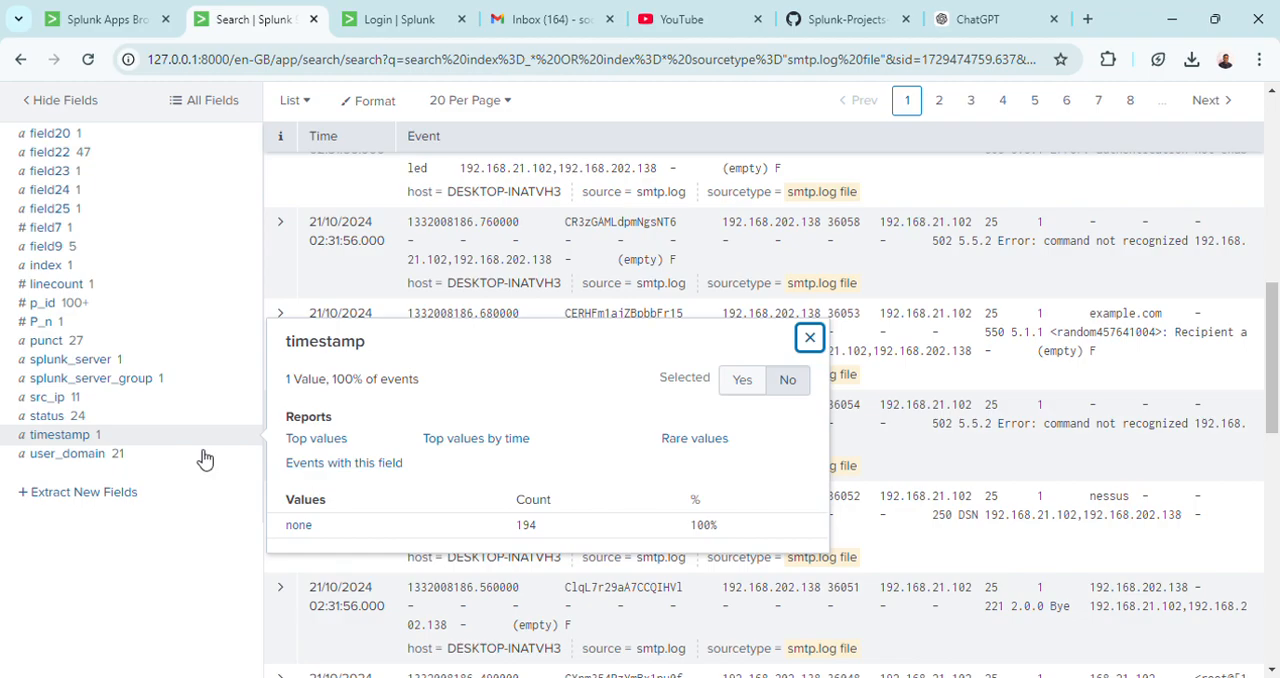
click(80, 420)
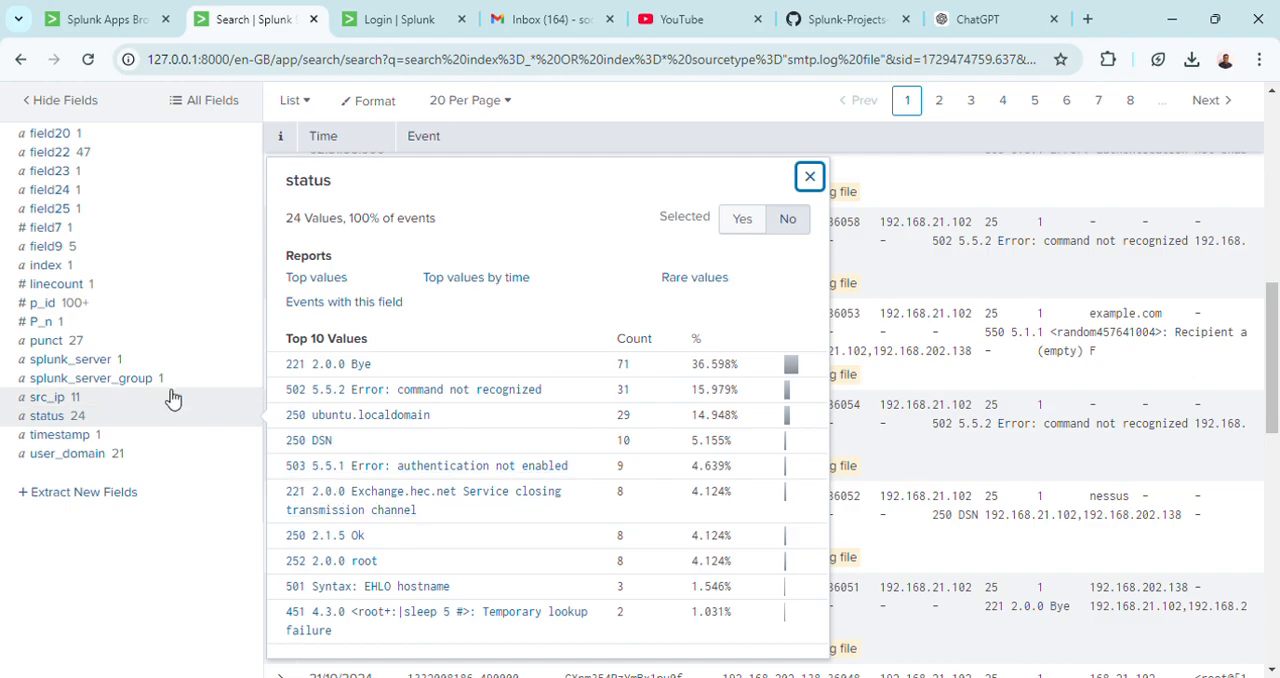
click(79, 399)
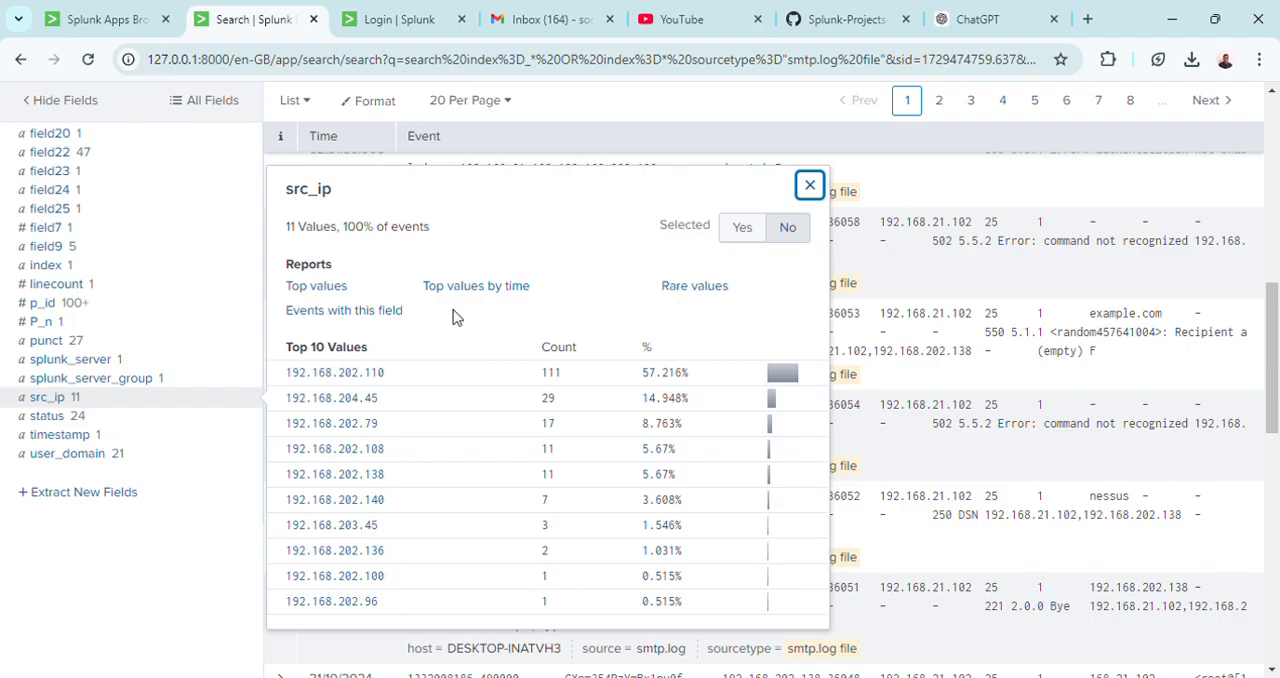
click(167, 551)
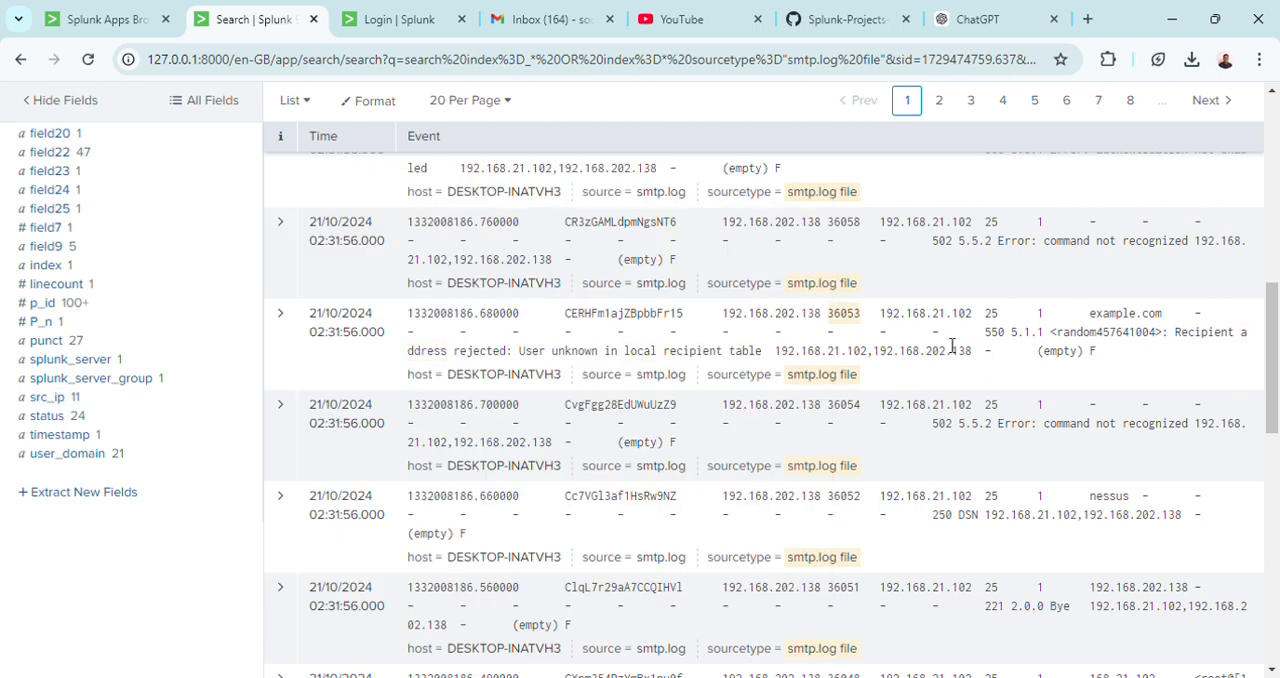
Expand the first event to inspect its extracted fields and the available actions for status and src_ip, and collapse it again.
drag(1268, 340, 1268, 190)
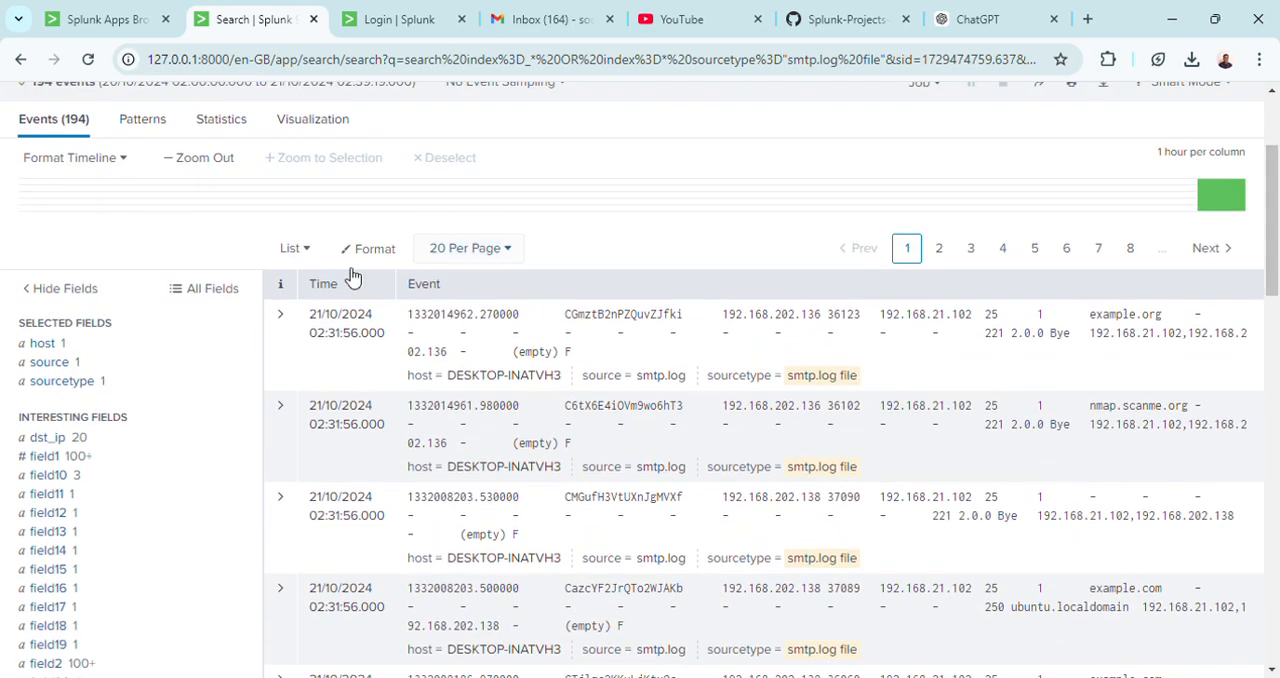
click(280, 314)
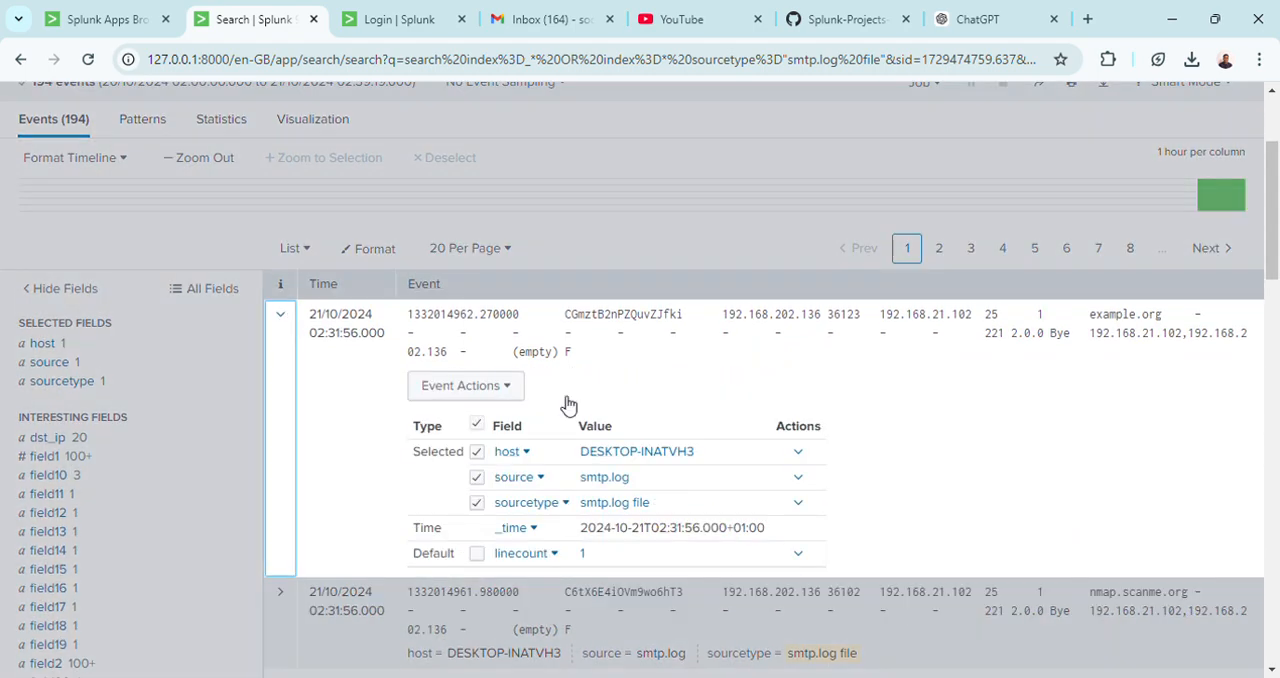
drag(1275, 193, 1277, 342)
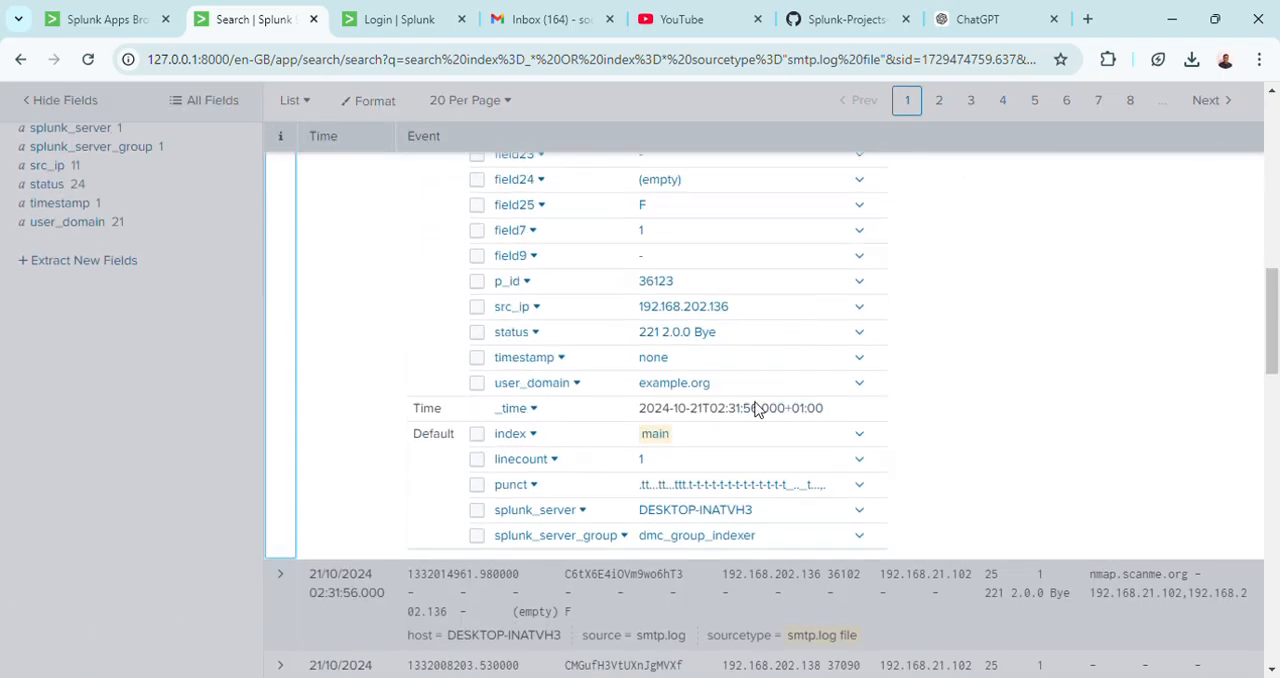
click(866, 334)
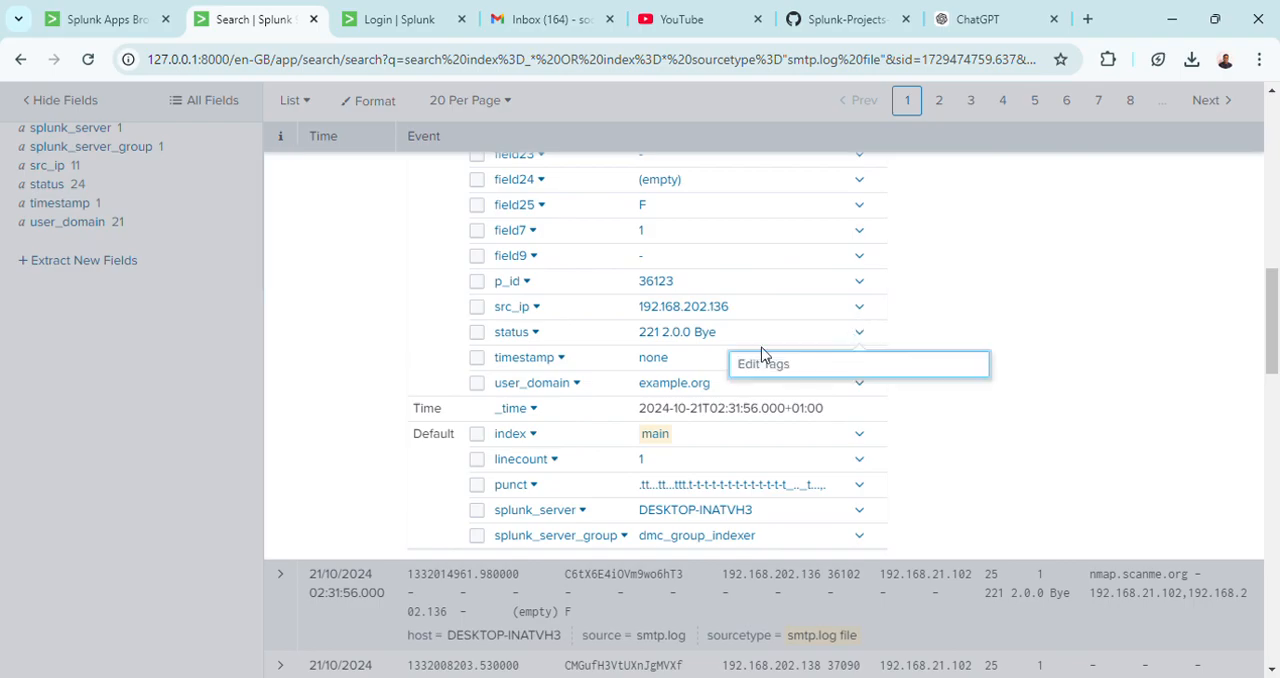
click(861, 308)
click(860, 309)
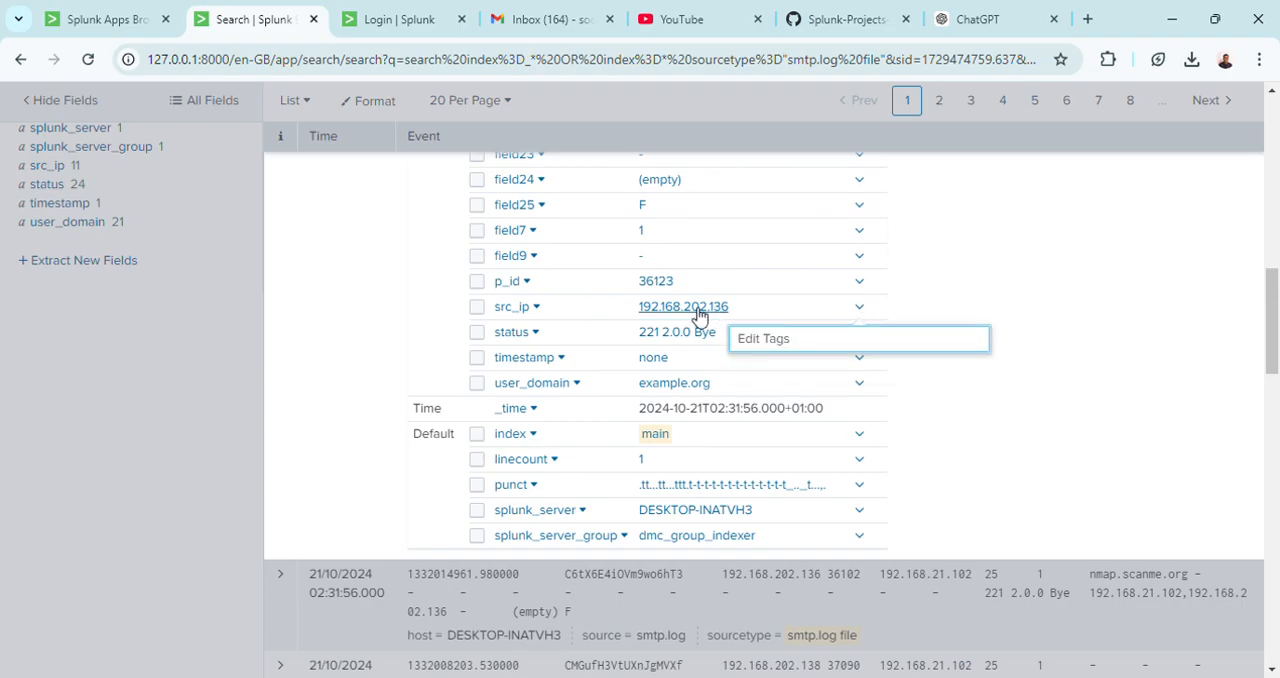
click(1017, 368)
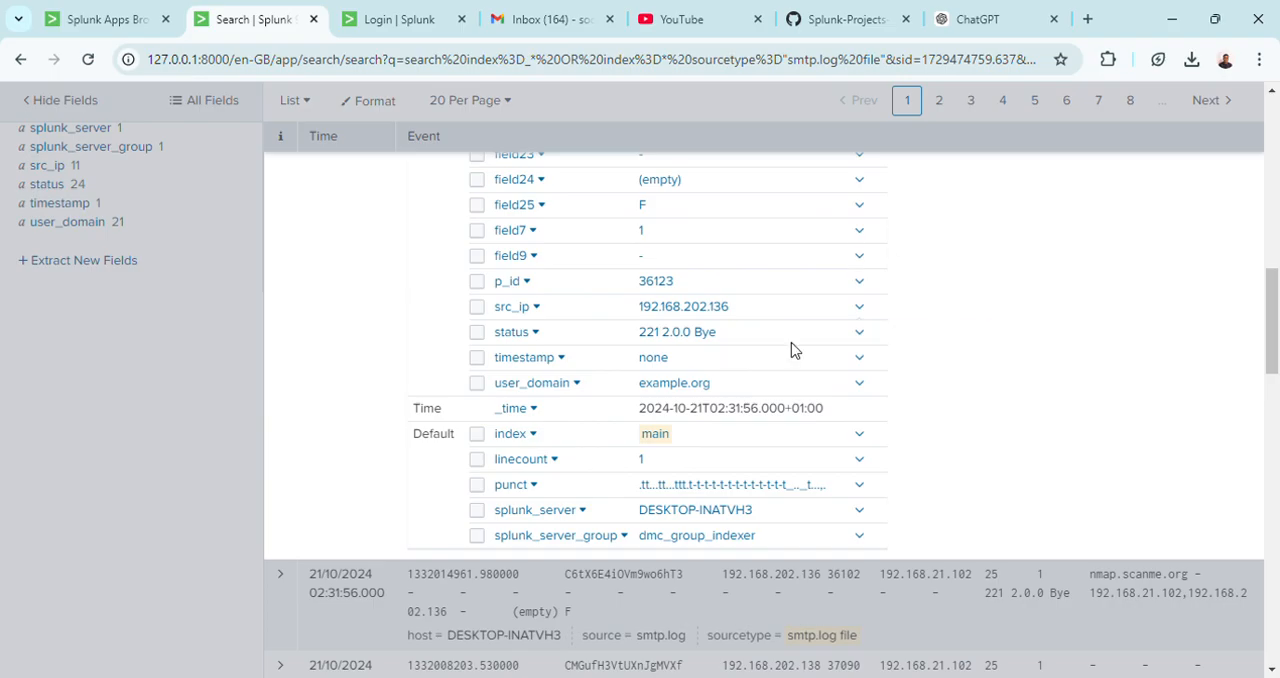
click(327, 245)
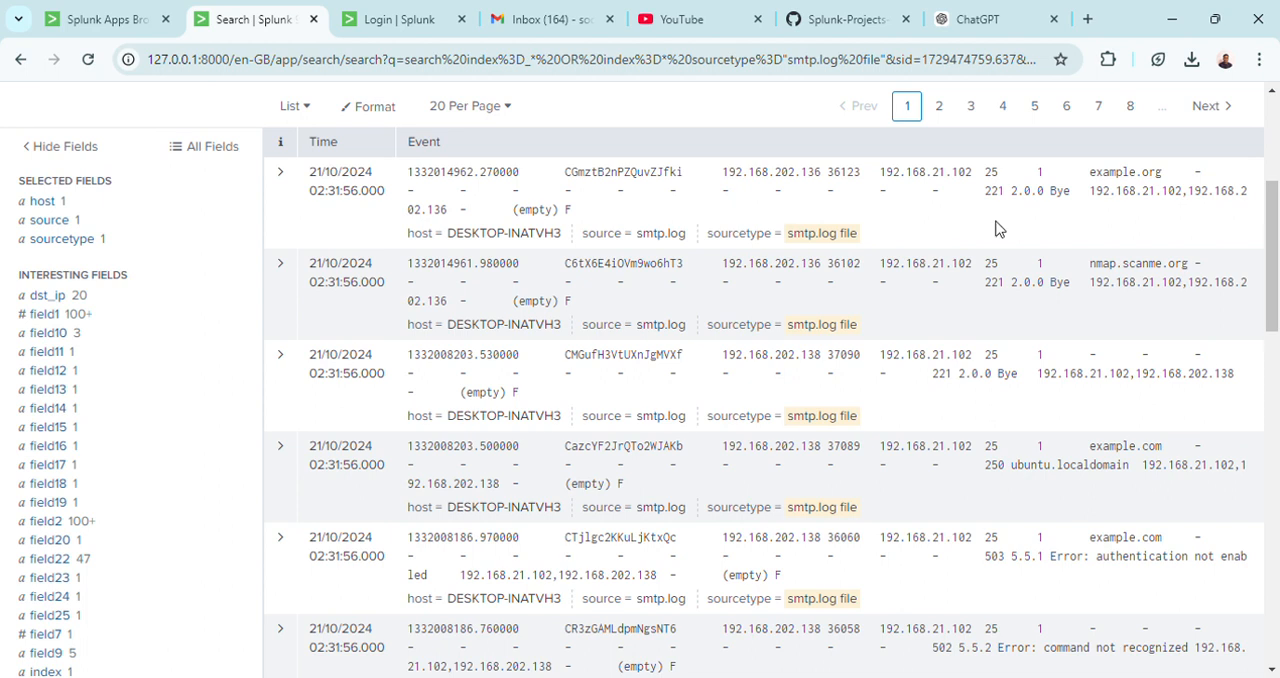
scroll(1277, 200, up, 3)
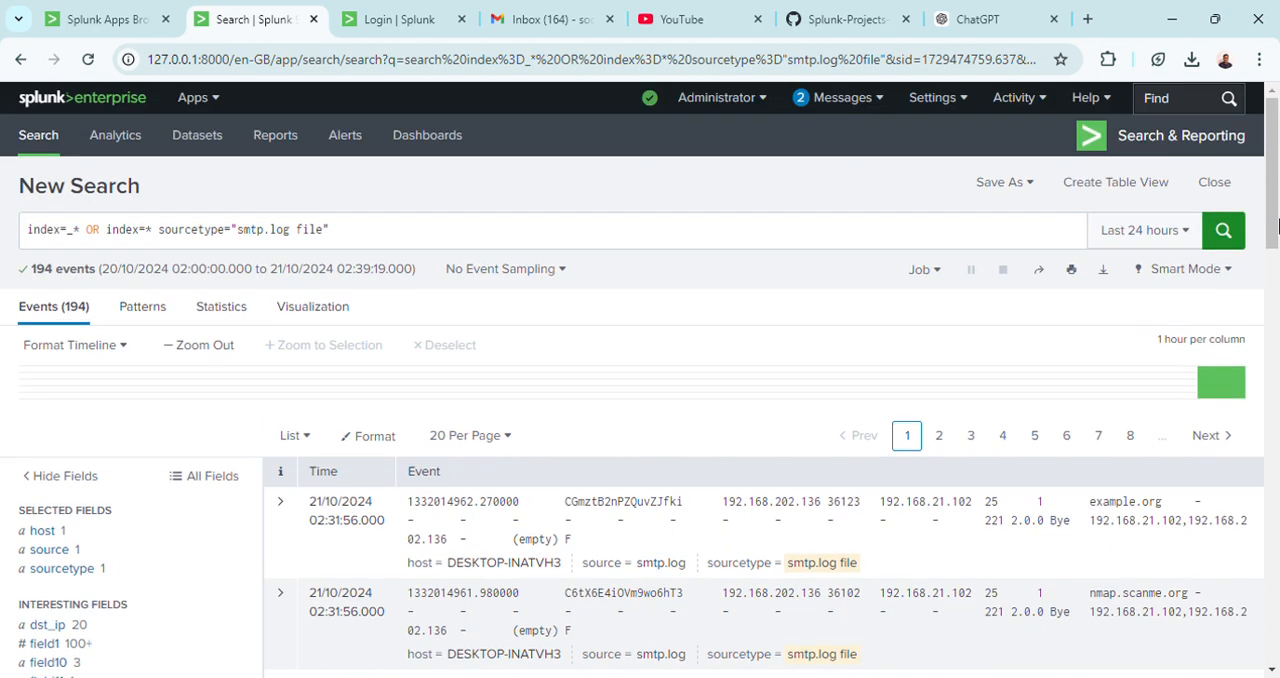
mouse_move(1276, 220)
mouse_down()
mouse_move(1276, 381)
mouse_move(1272, 215)
mouse_up()
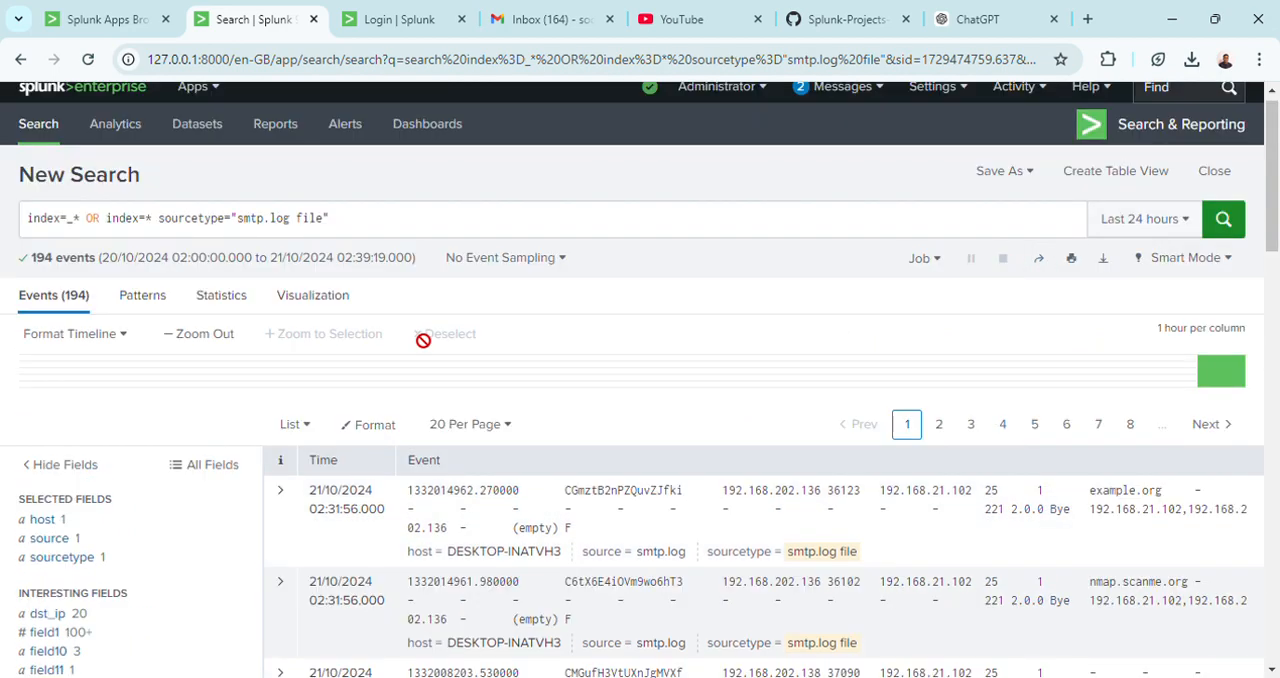
Review the save options for the search and examine its Visualization, Statistics, Patterns and Events views, ending on Statistics.
click(1033, 182)
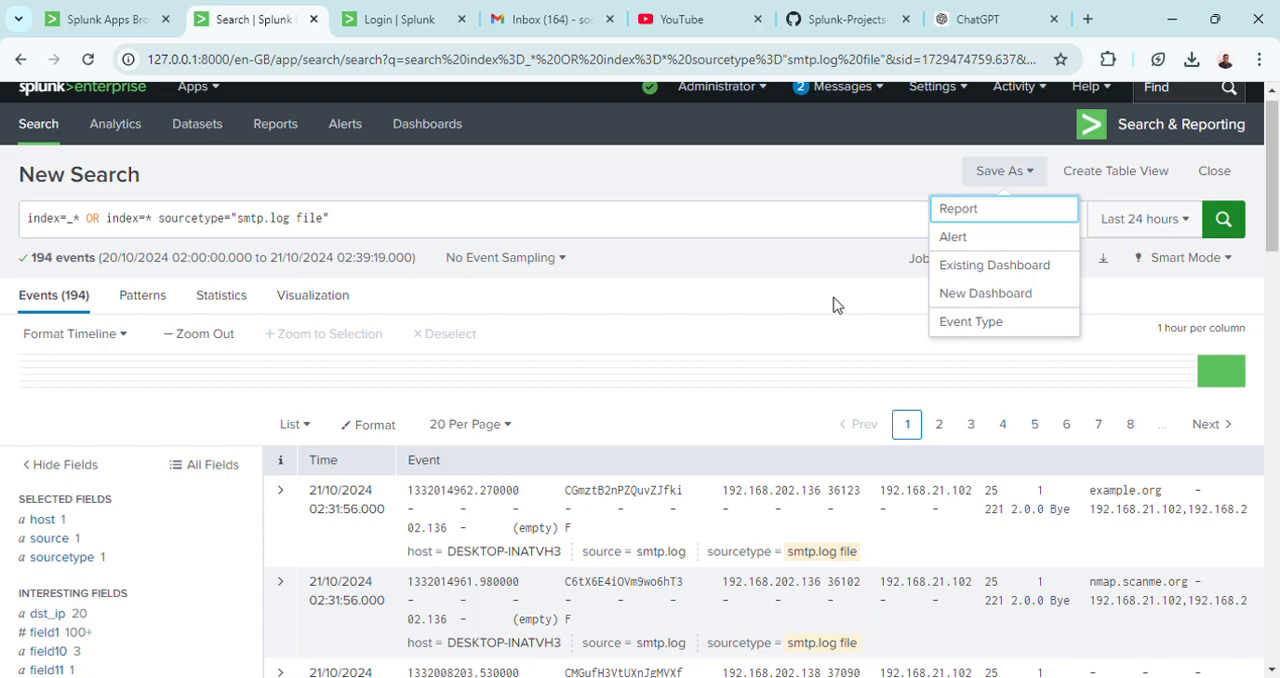
click(817, 304)
click(310, 307)
click(210, 302)
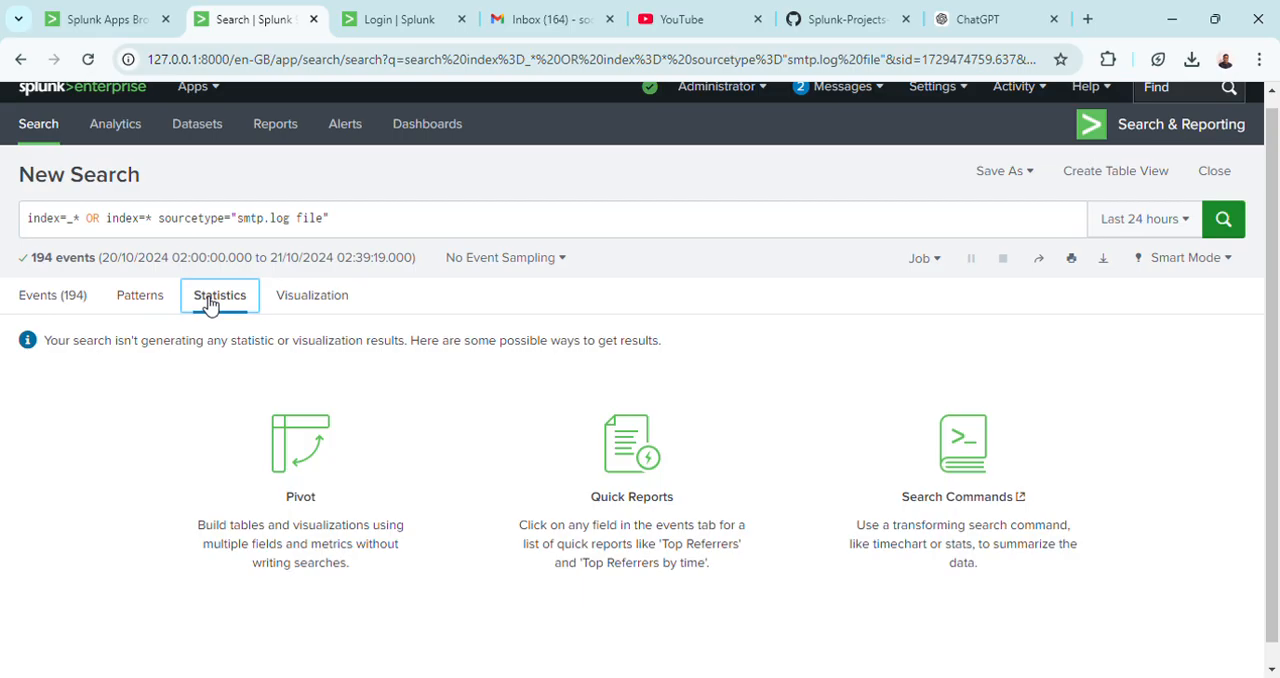
click(145, 309)
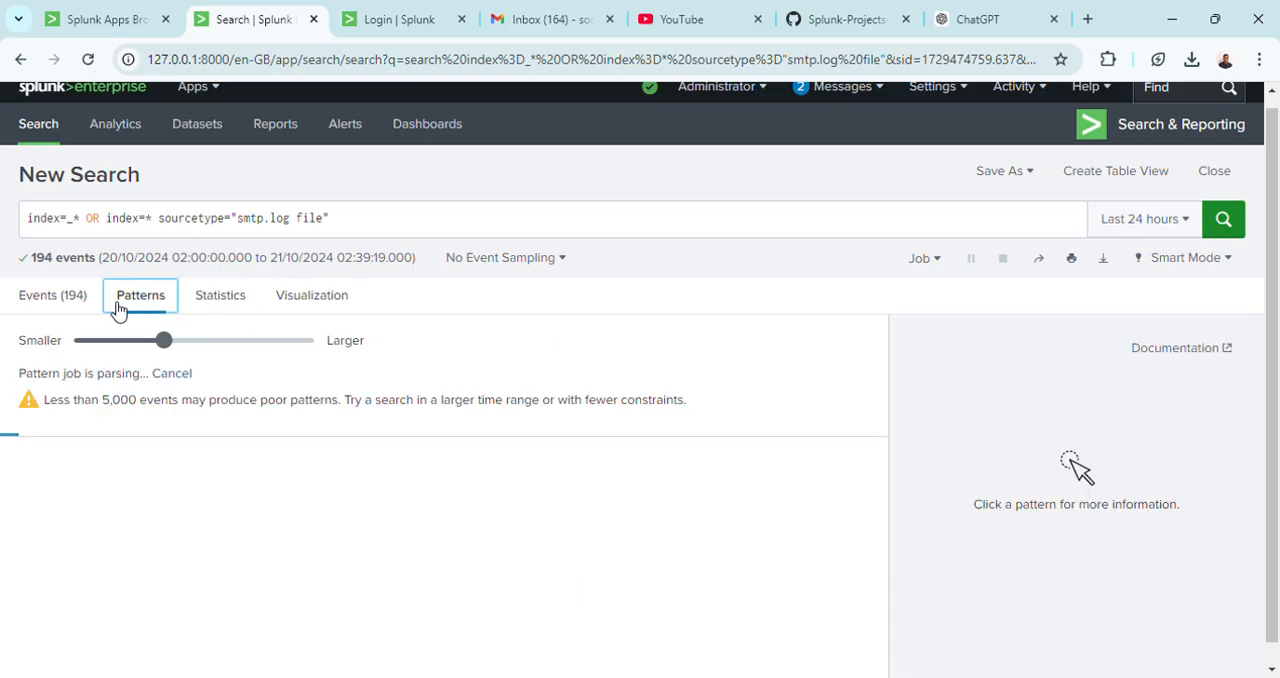
click(63, 300)
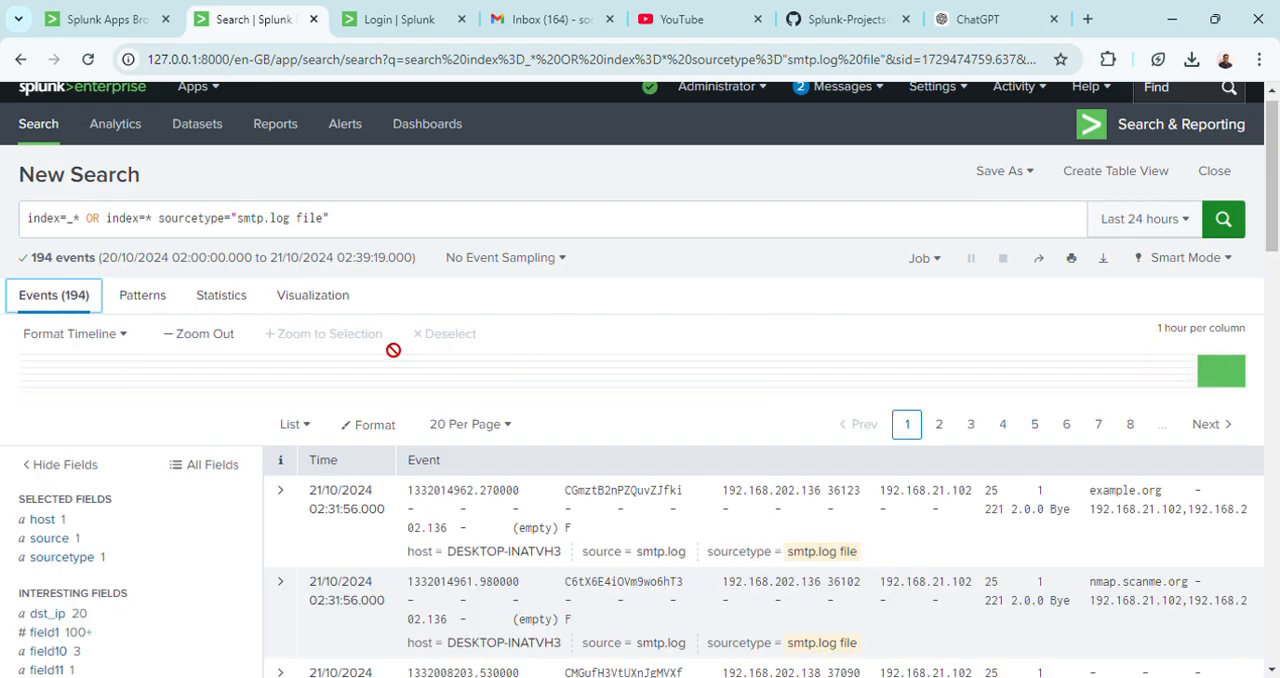
click(233, 305)
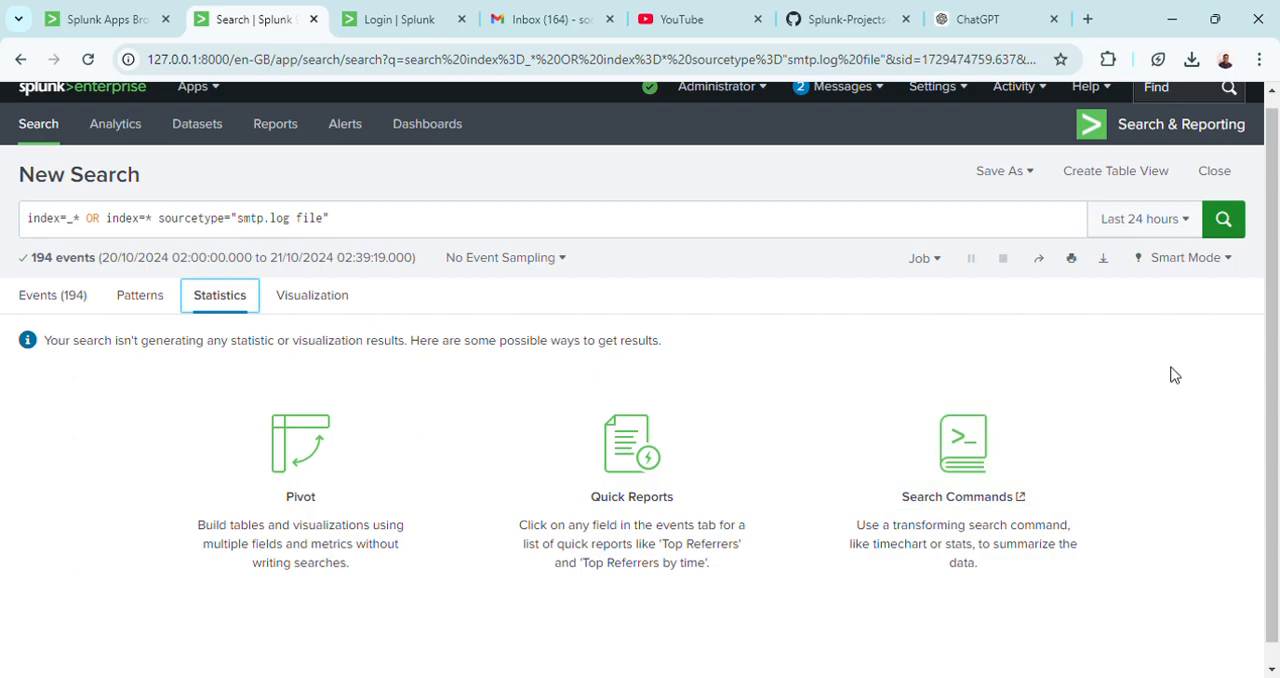
scroll(1276, 332, down, 1)
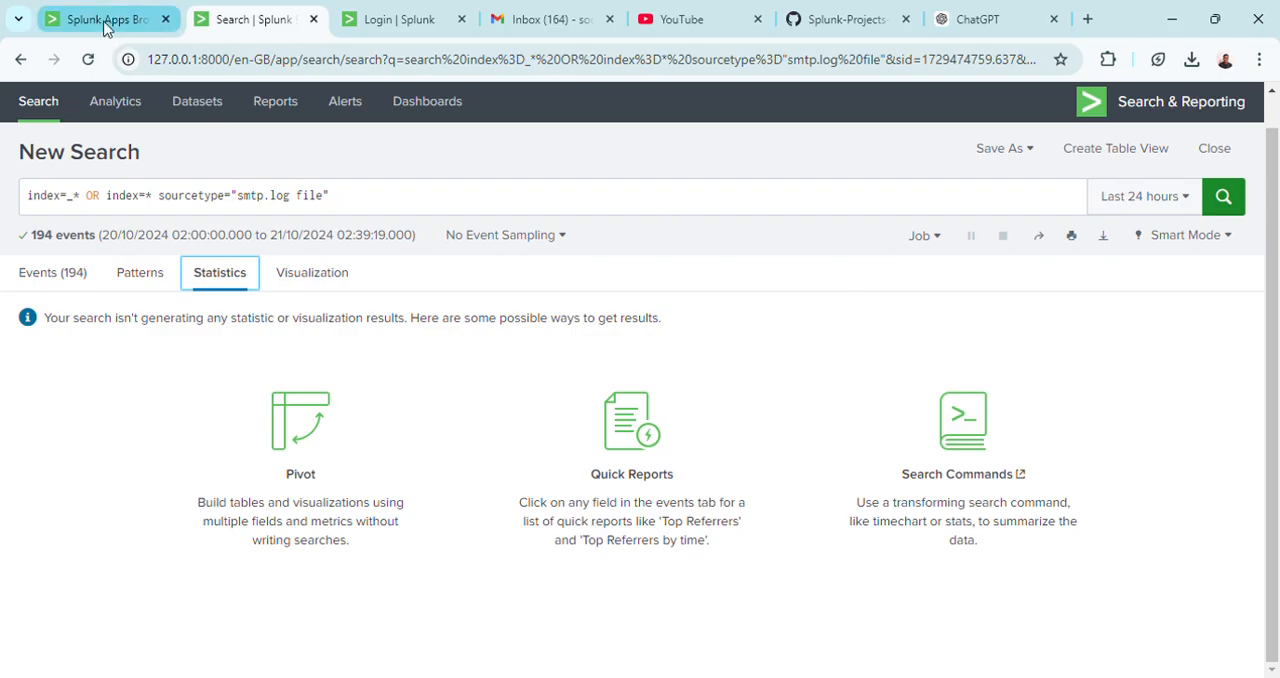
Install the Have I Been Pwned Domain Search app from Browse More Apps, accepting its license with the prefilled account credentials.
click(150, 19)
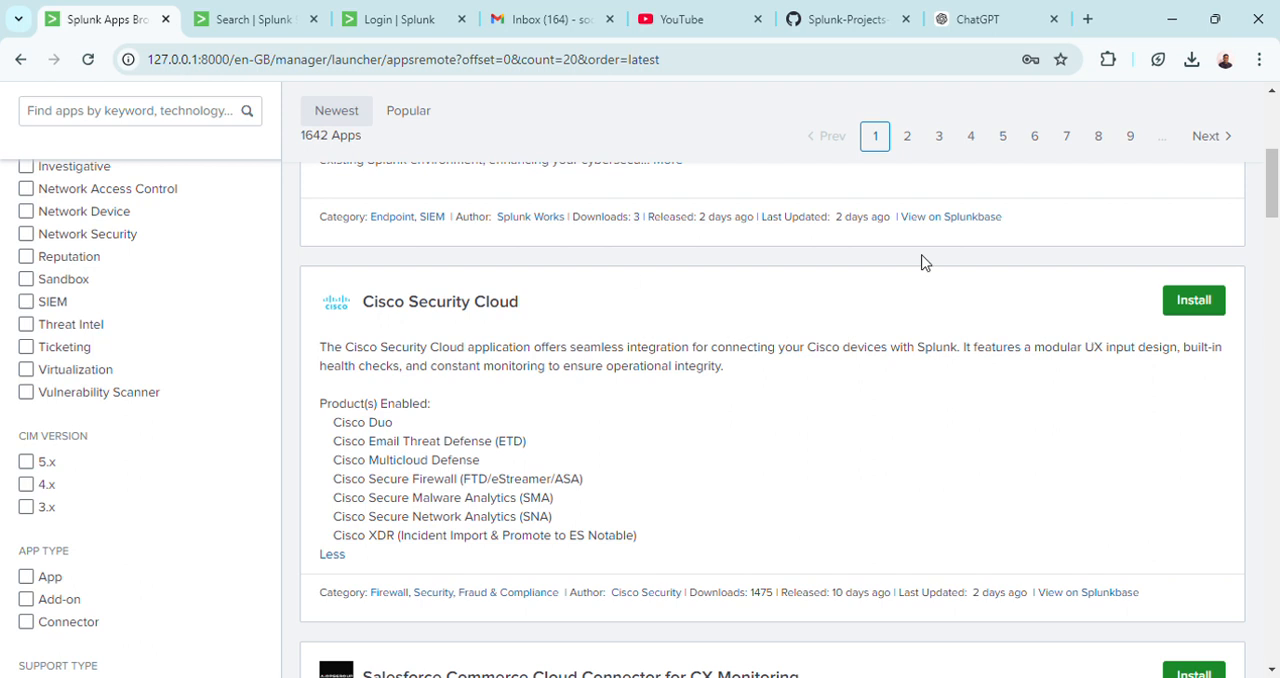
drag(1273, 203, 1268, 124)
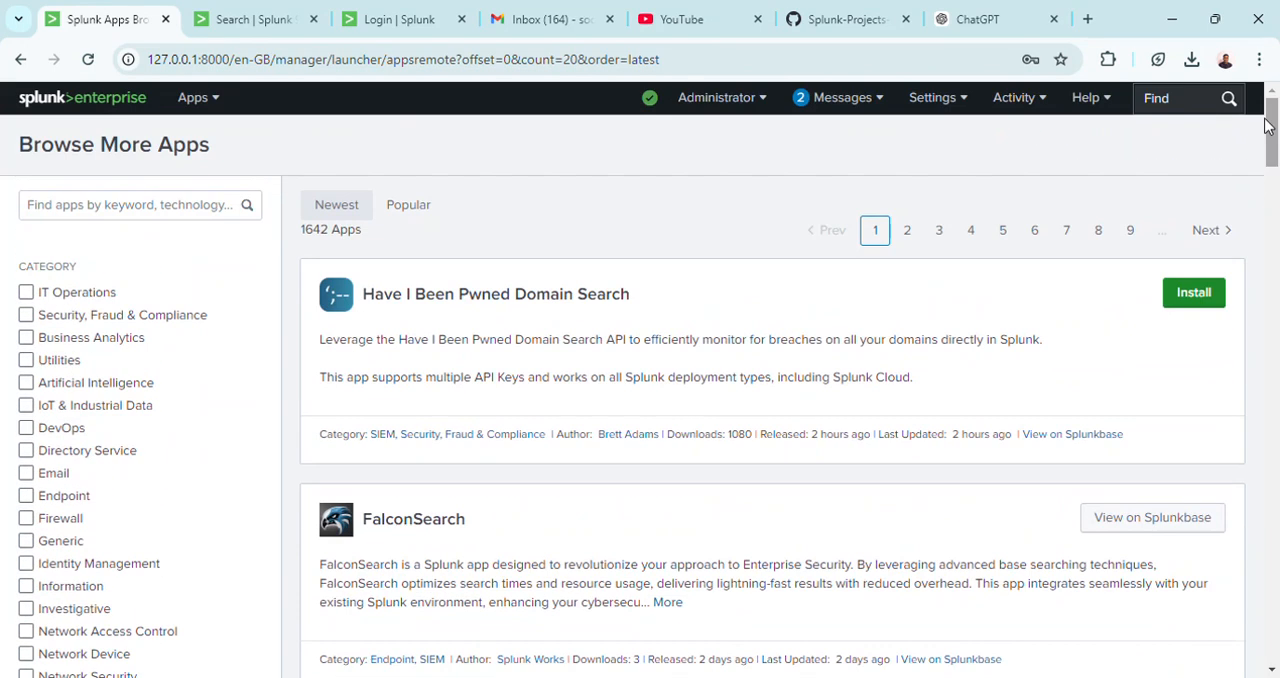
click(1189, 304)
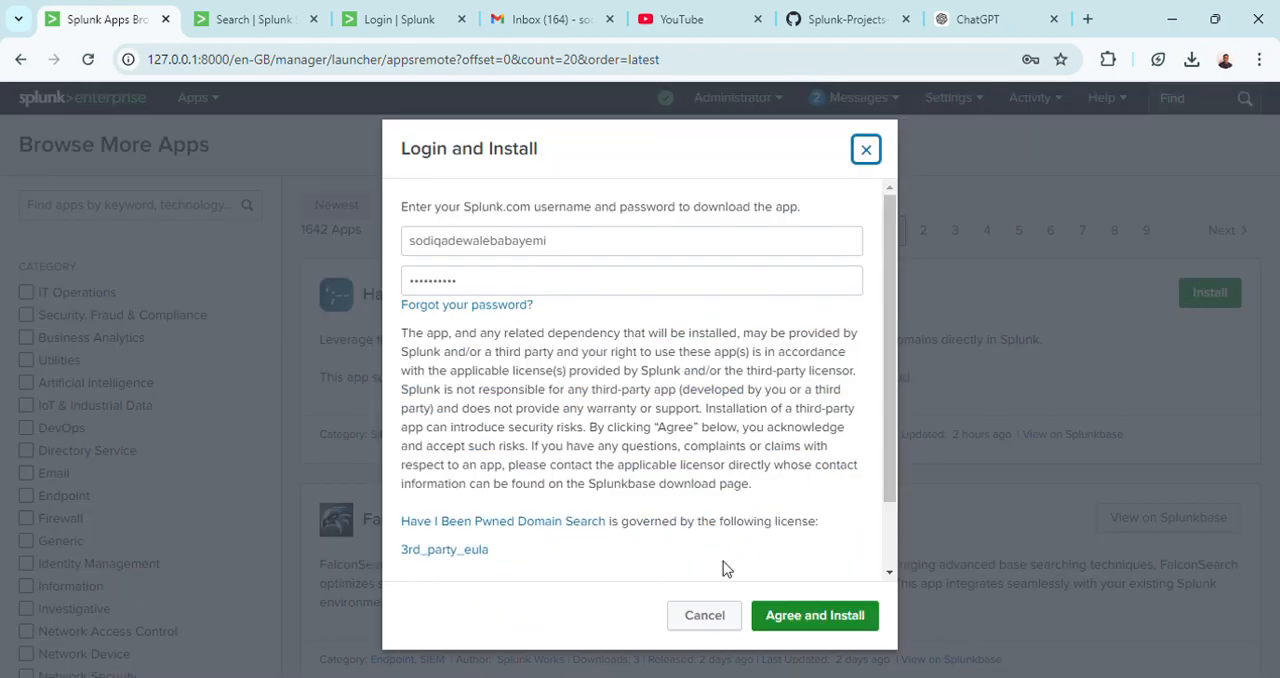
click(828, 618)
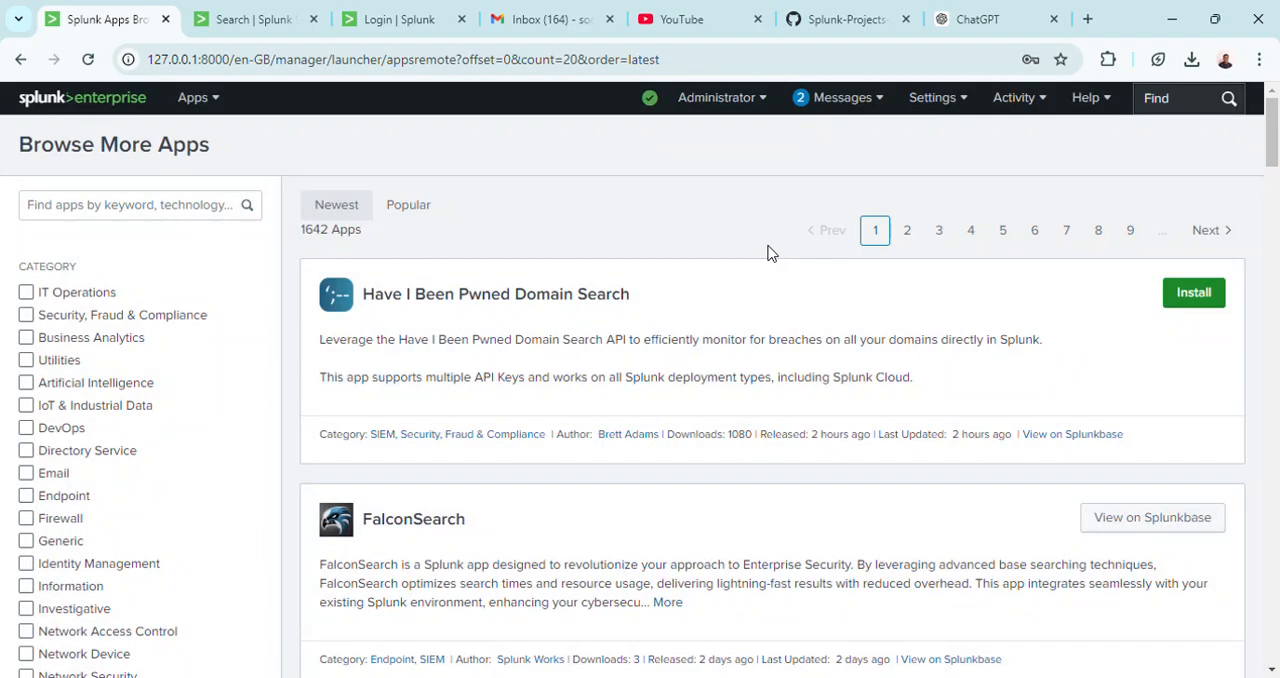
Open the DocuSign Monitor Add-on for Splunk from the home page and read through its overview and integration prerequisites.
click(124, 104)
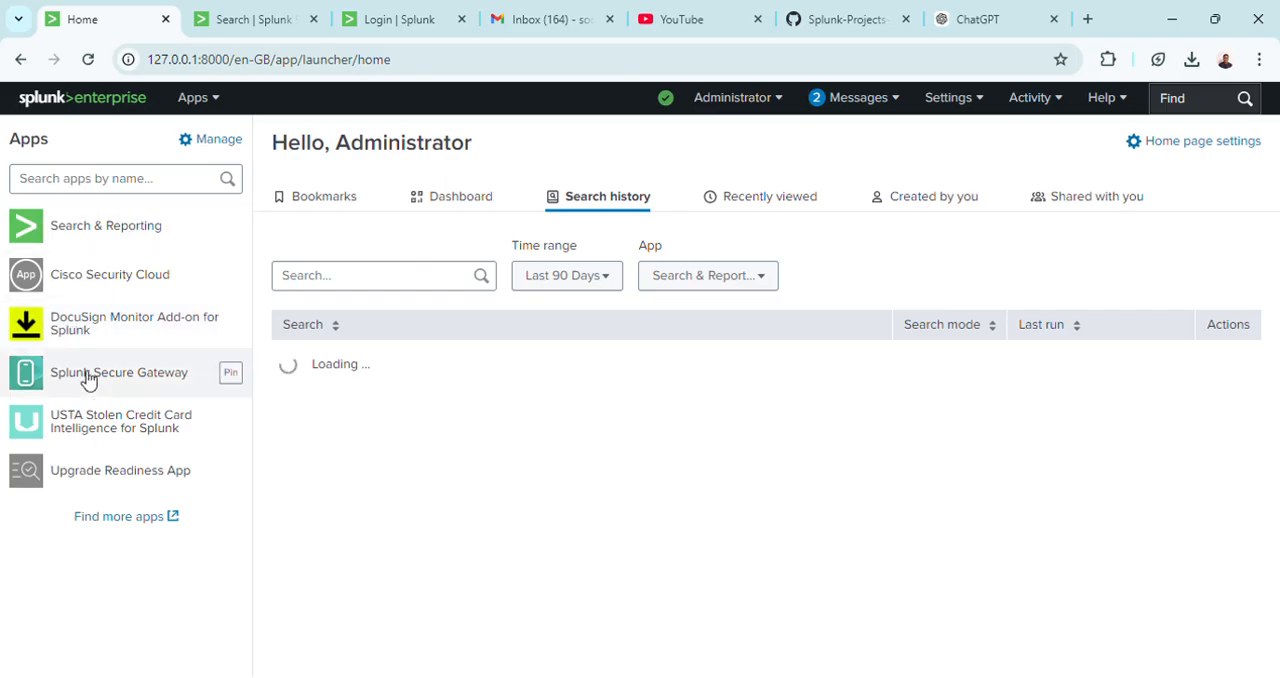
click(130, 327)
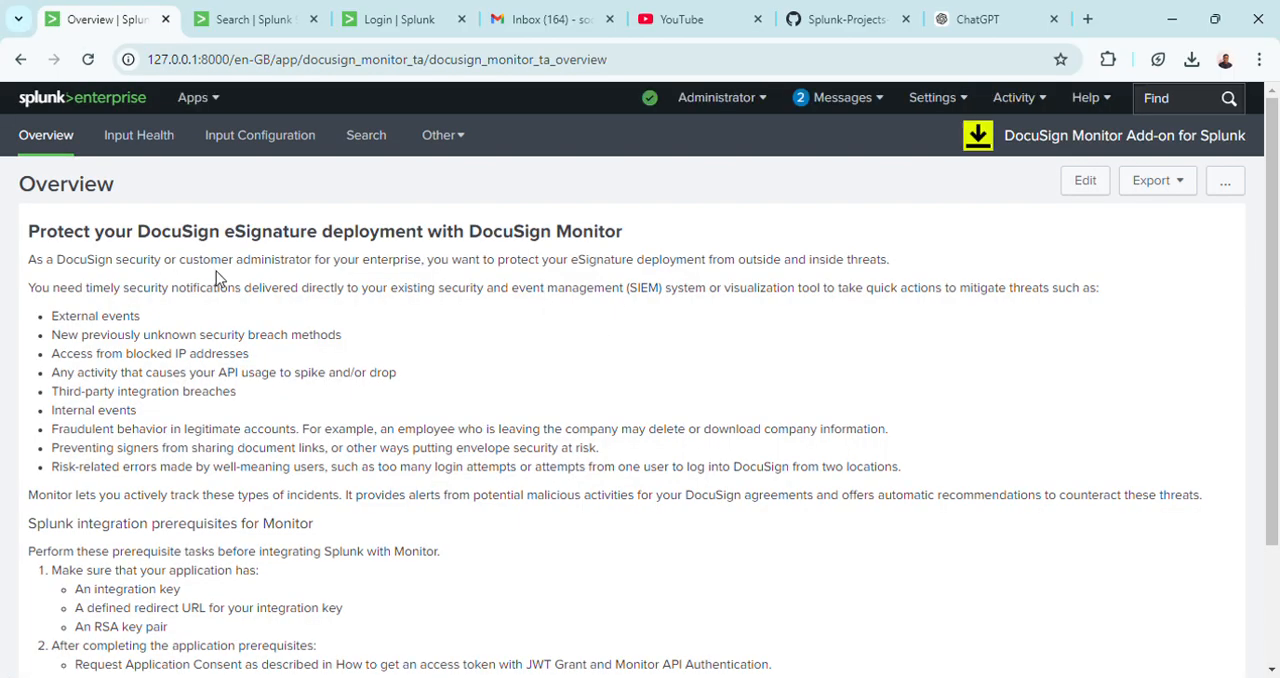
drag(1276, 265, 1275, 401)
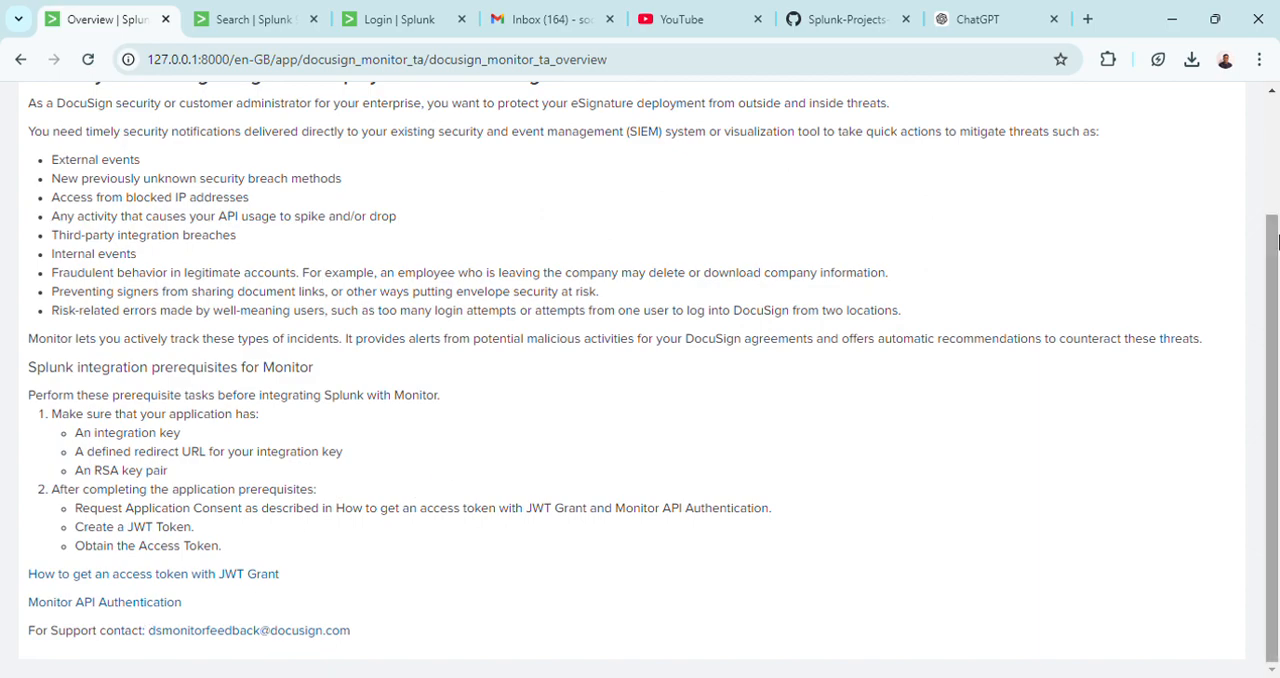
scroll(1276, 238, up, 2)
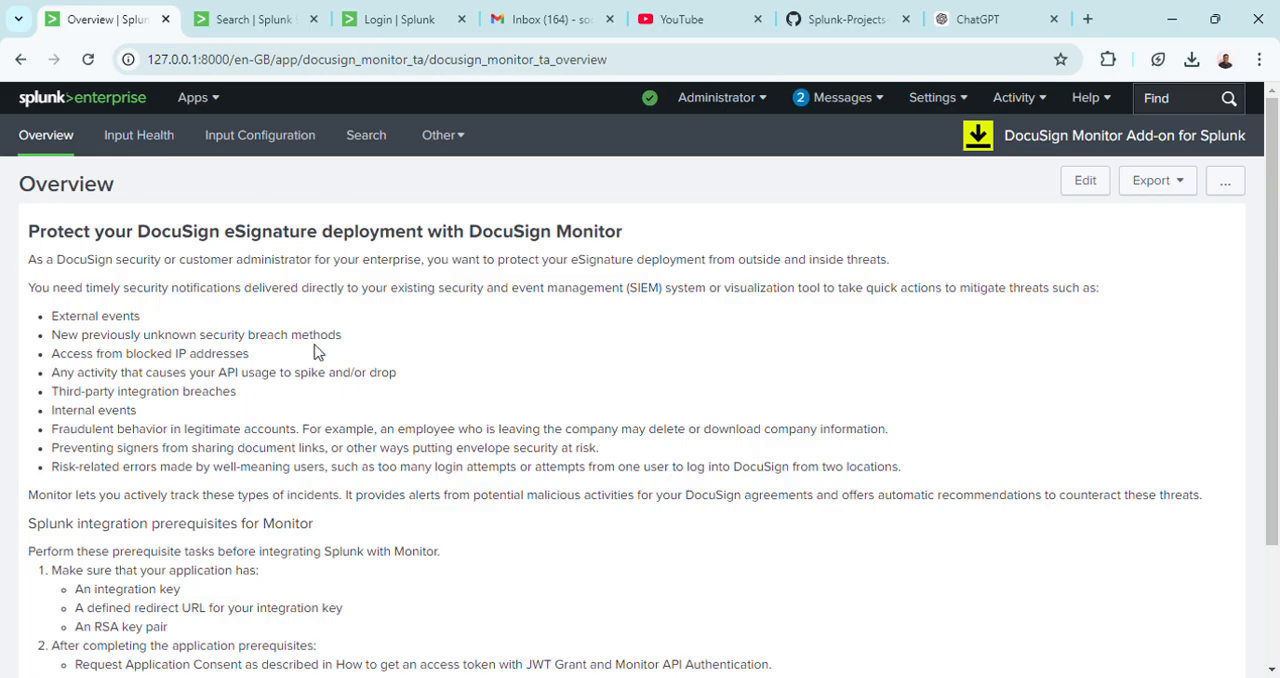
Open the USTA Stolen Credit Card Intelligence app from the home page, view the fields for adding an API account, and dismiss the form.
click(22, 64)
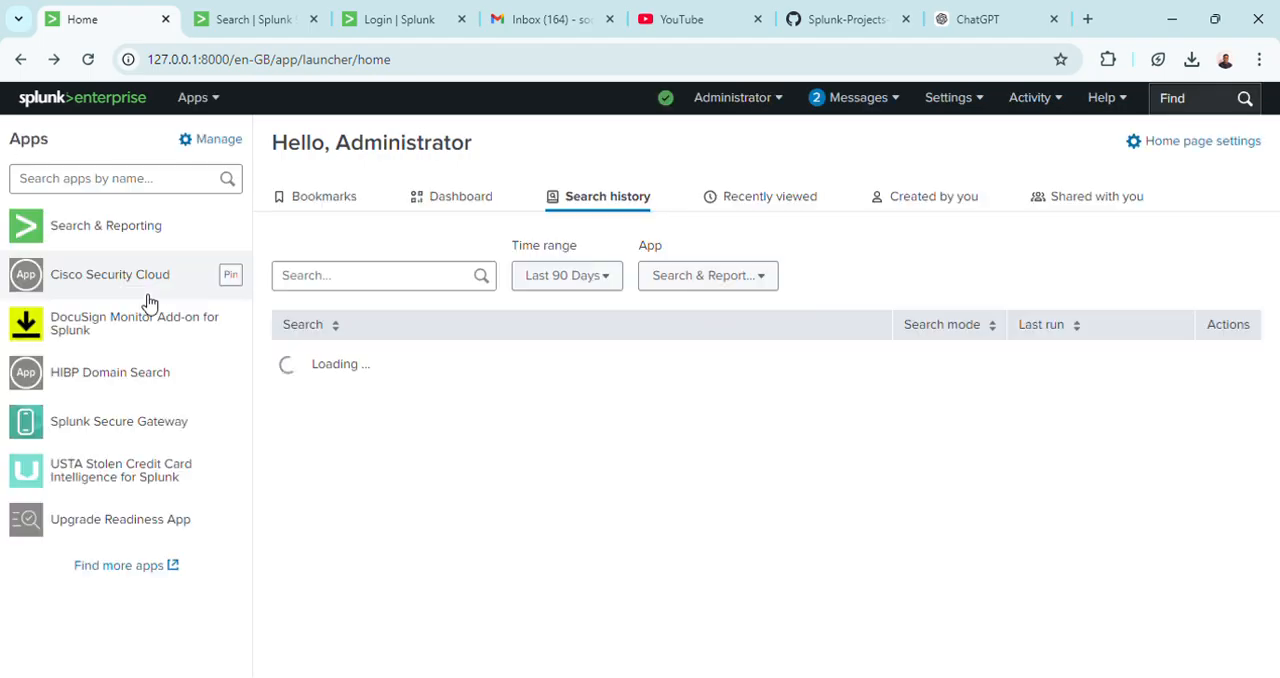
click(115, 476)
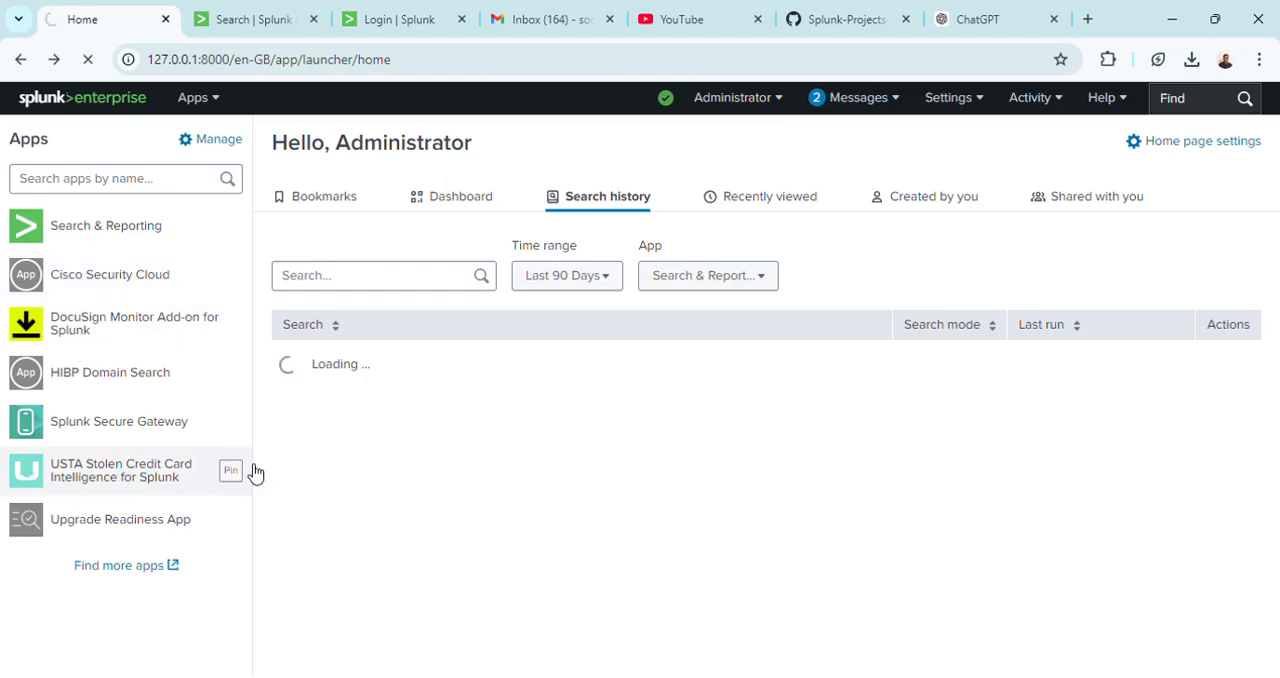
click(131, 481)
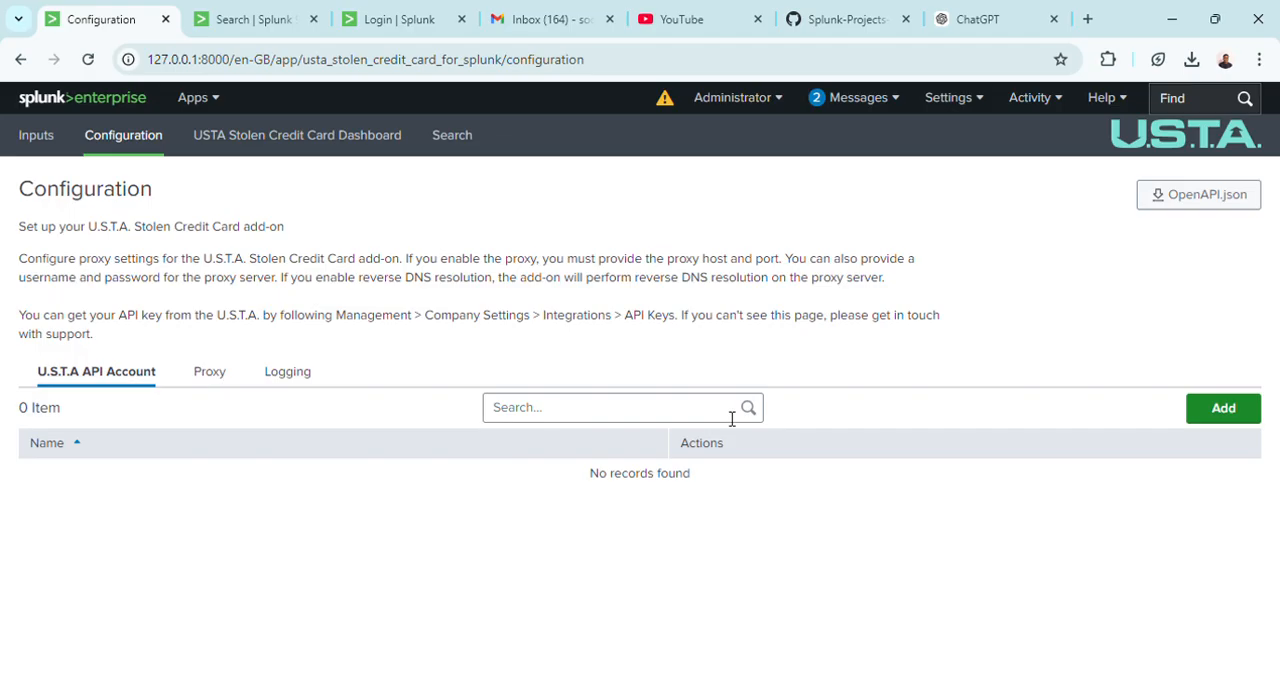
click(1229, 410)
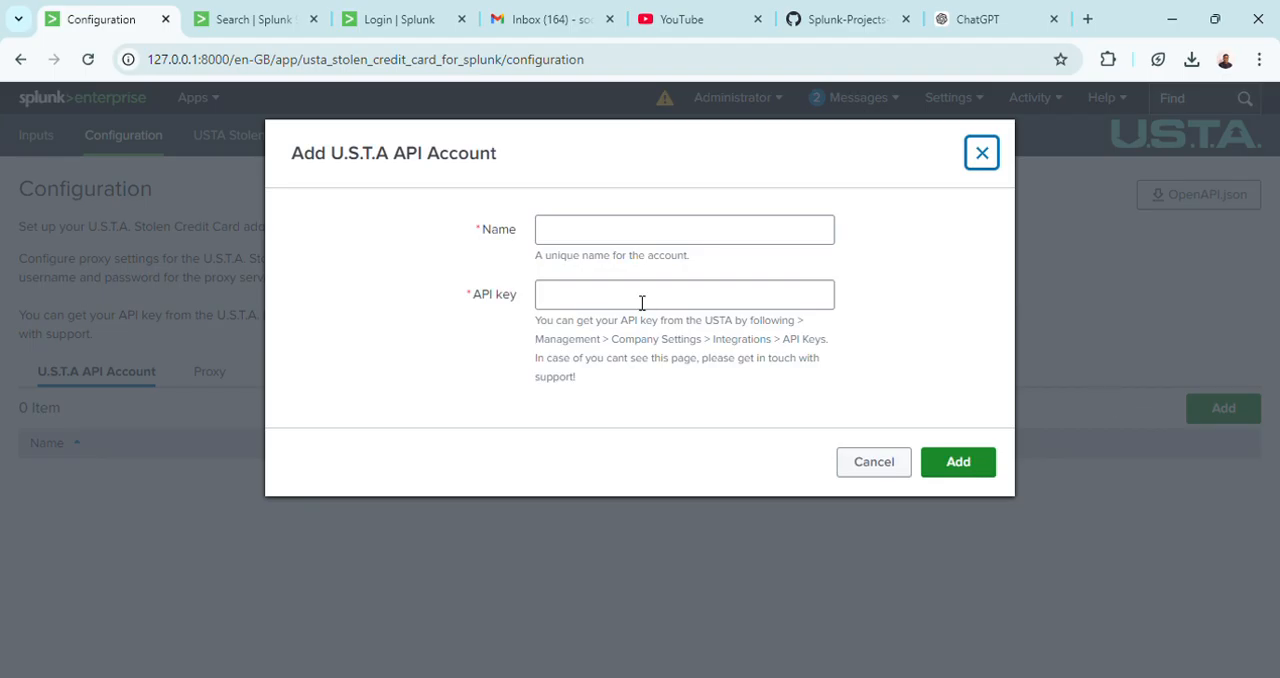
click(870, 461)
Enable the proxy in the U.S.T.A. add-on's configuration and review the available proxy types and connection fields.
click(210, 378)
click(270, 425)
click(444, 477)
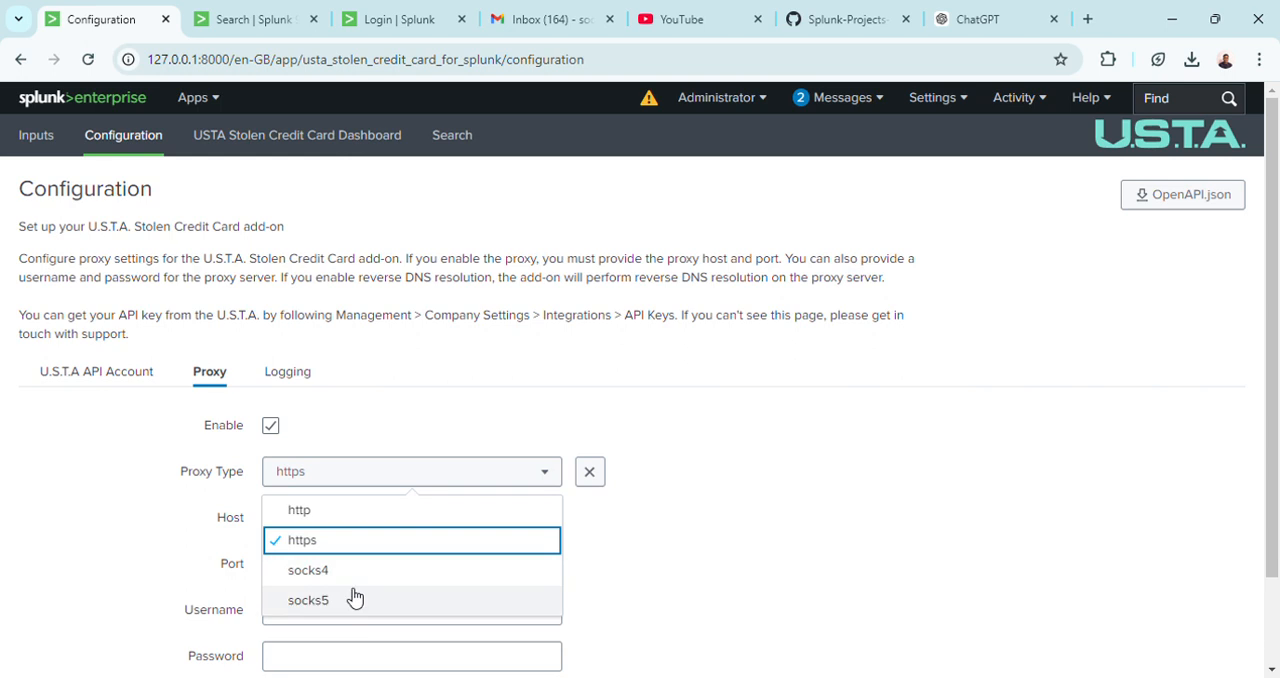
click(752, 516)
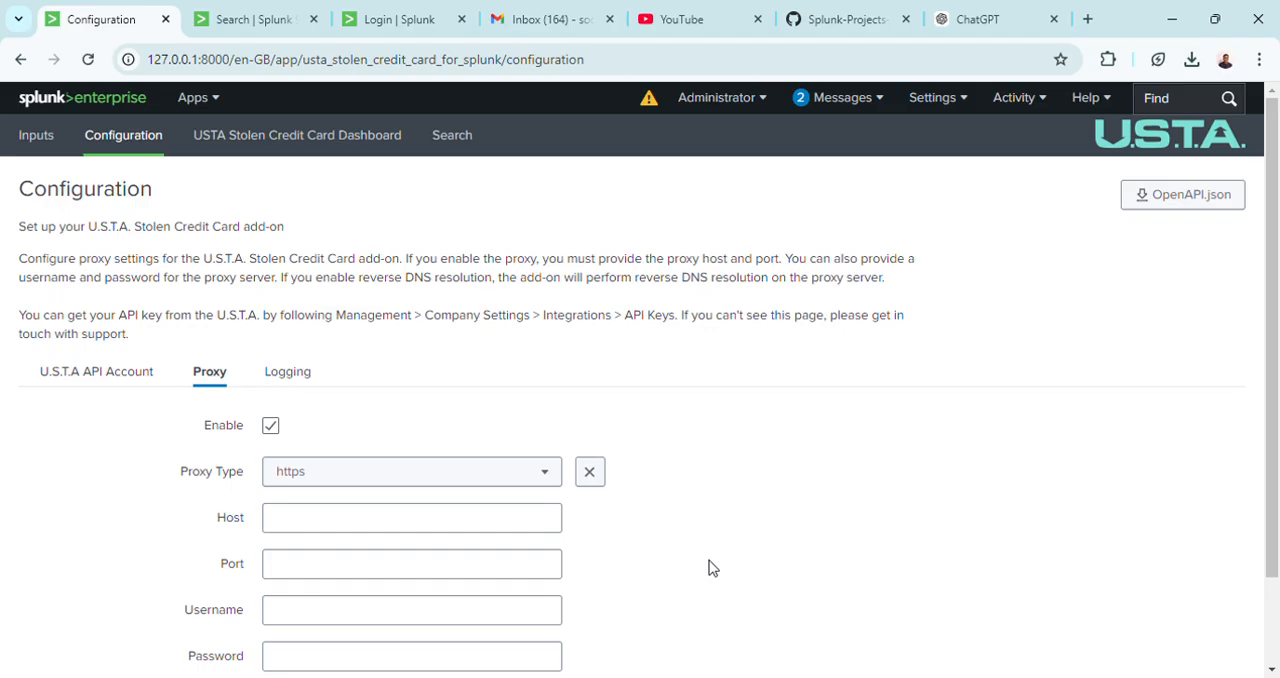
scroll(1277, 400, down, 2)
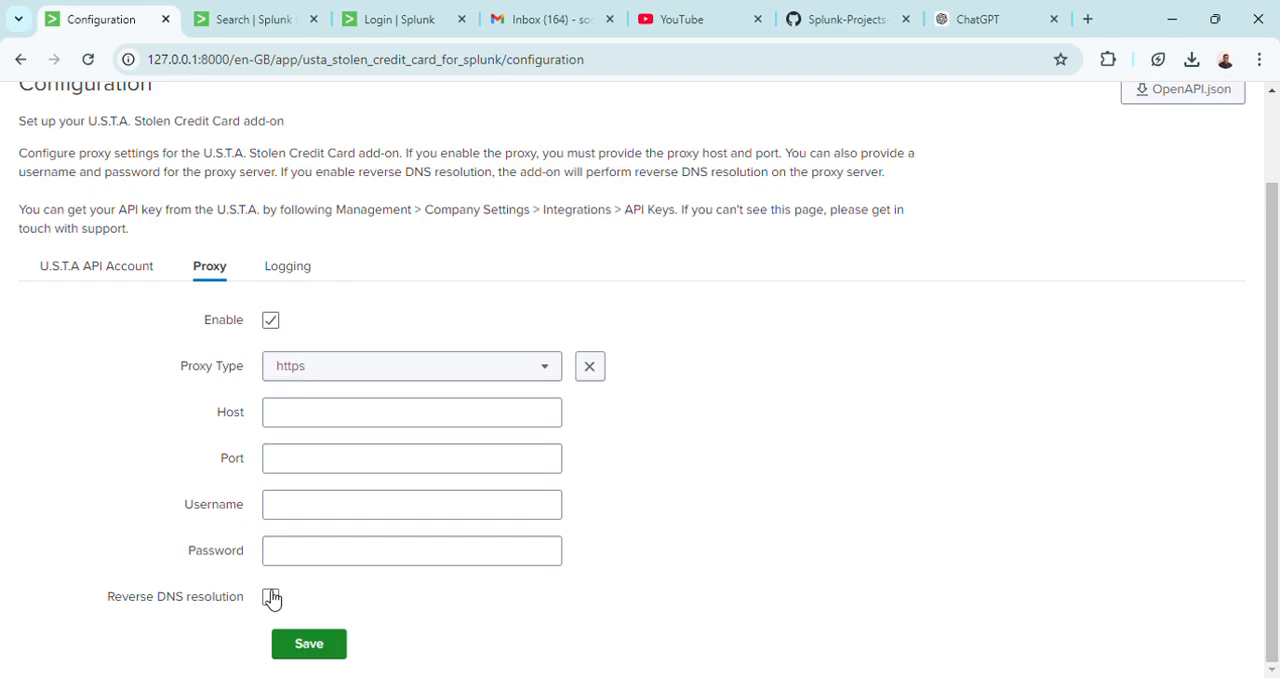
Review the log level options in the U.S.T.A. add-on's logging settings, leaving the level at INFO.
click(301, 277)
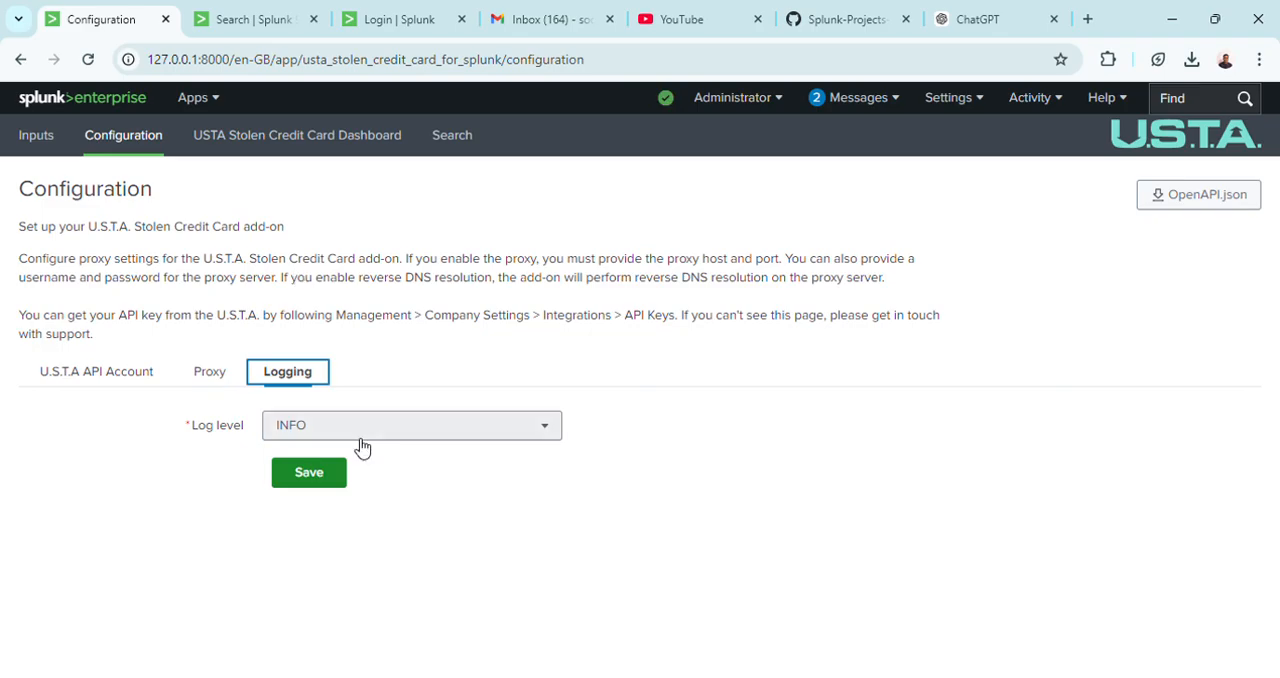
click(366, 436)
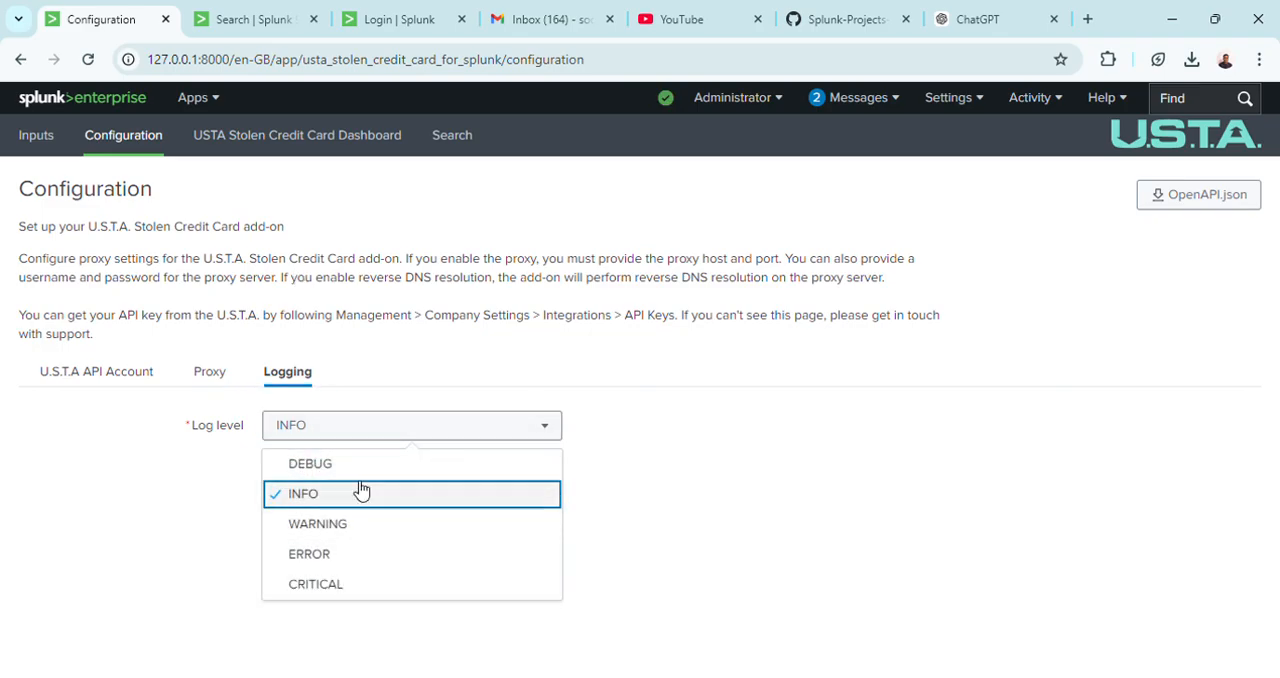
click(821, 418)
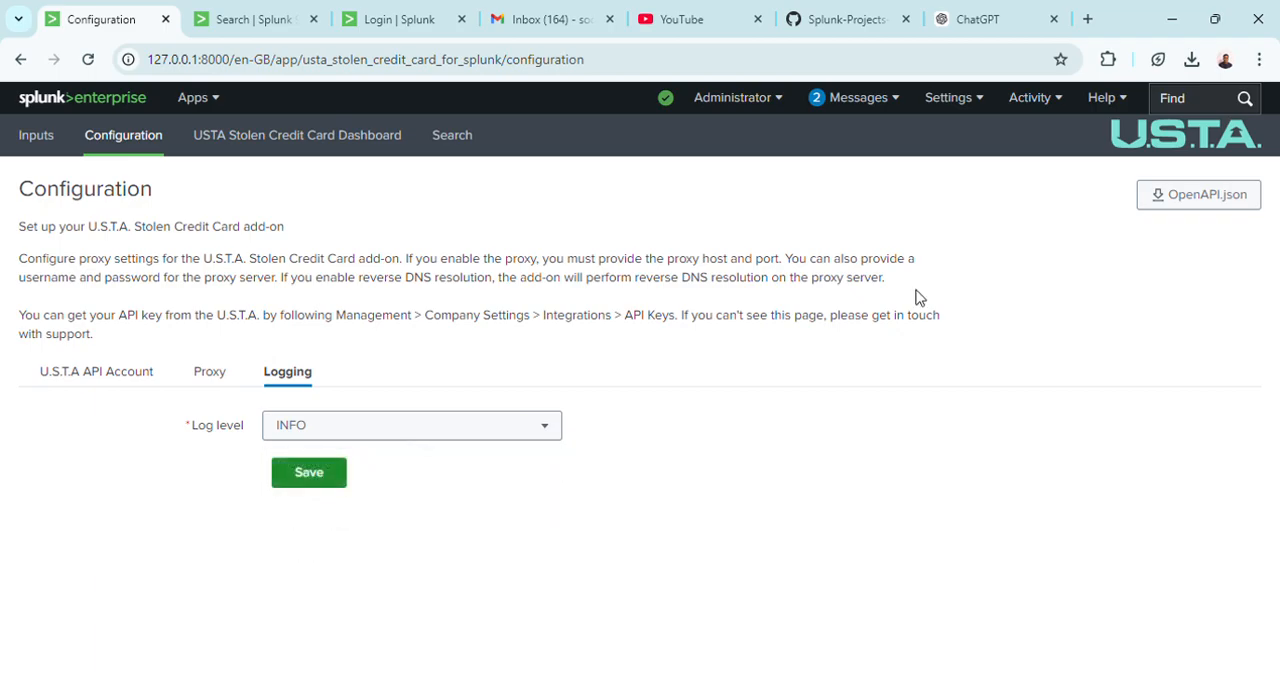
Search Google for "free proxy list" in a new browser tab.
click(1088, 20)
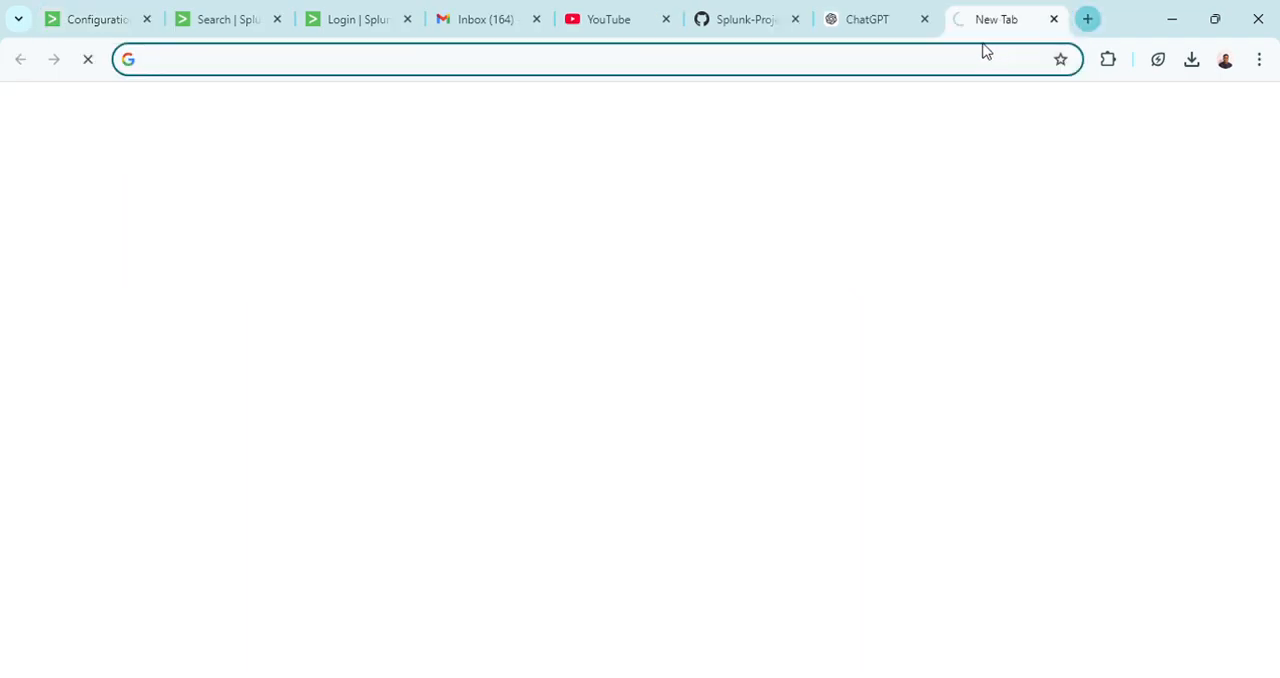
click(968, 58)
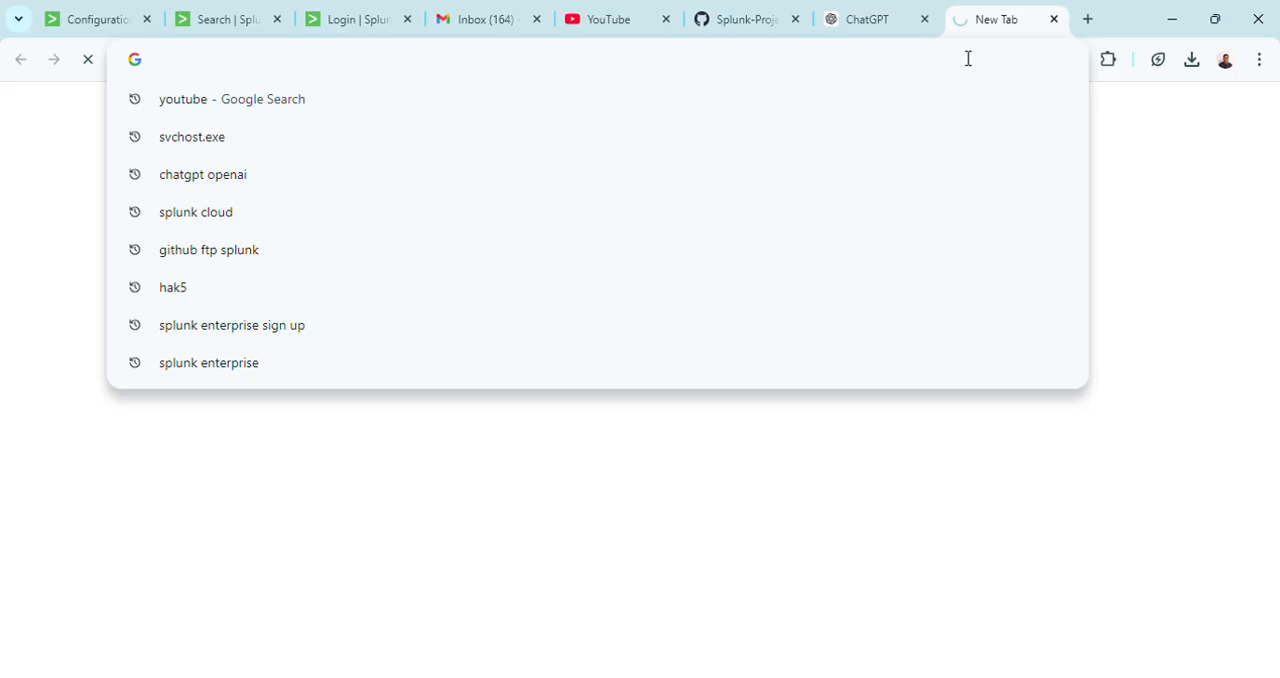
text(free)
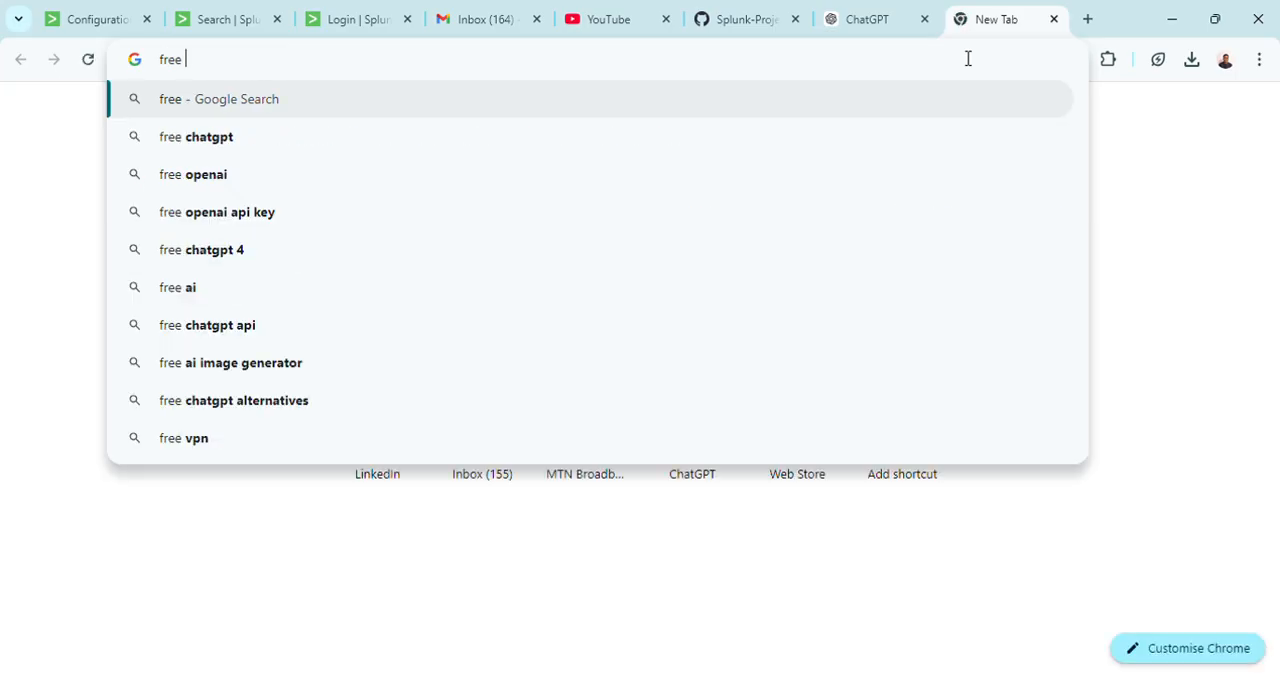
text( proxy)
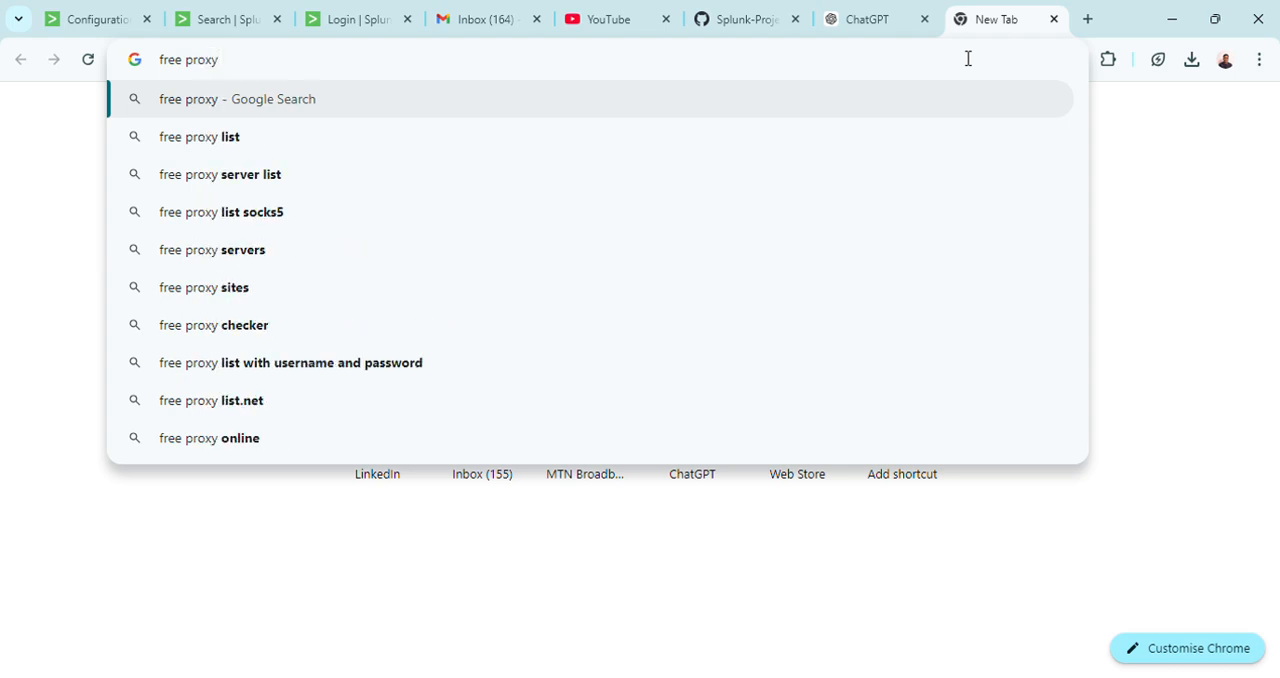
click(680, 137)
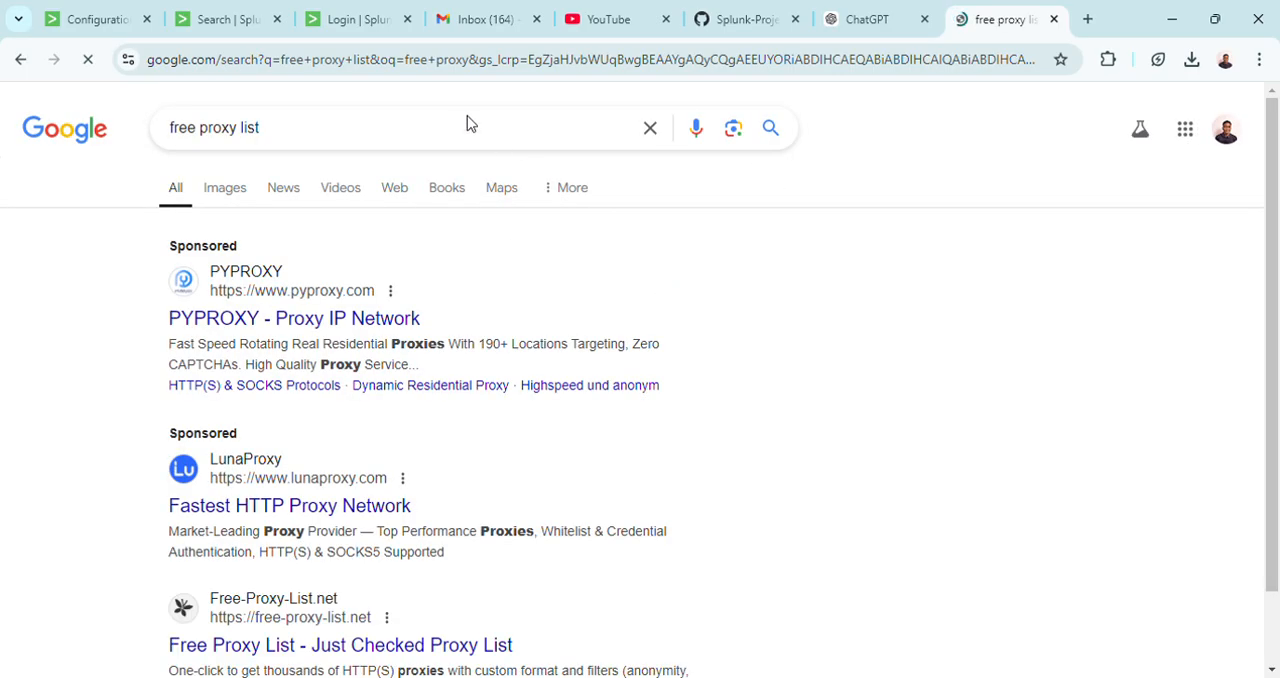
Refine the web search to "free proxy list sock".
text(sock)
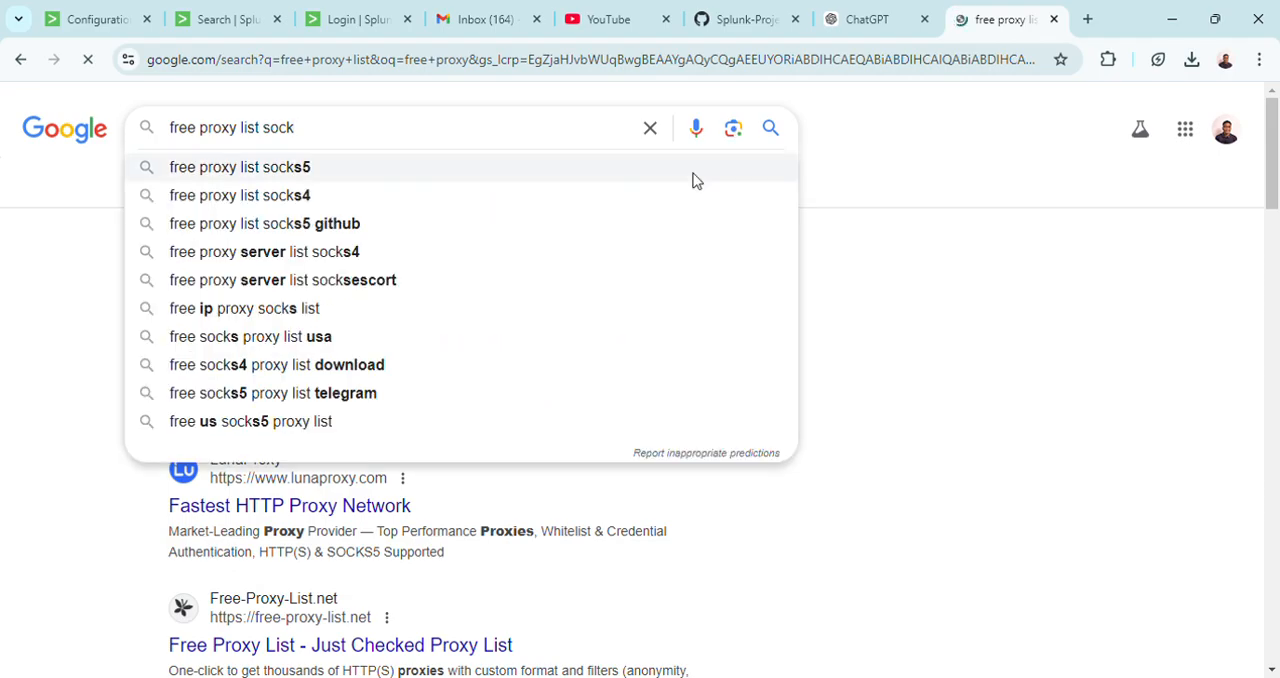
key(Return)
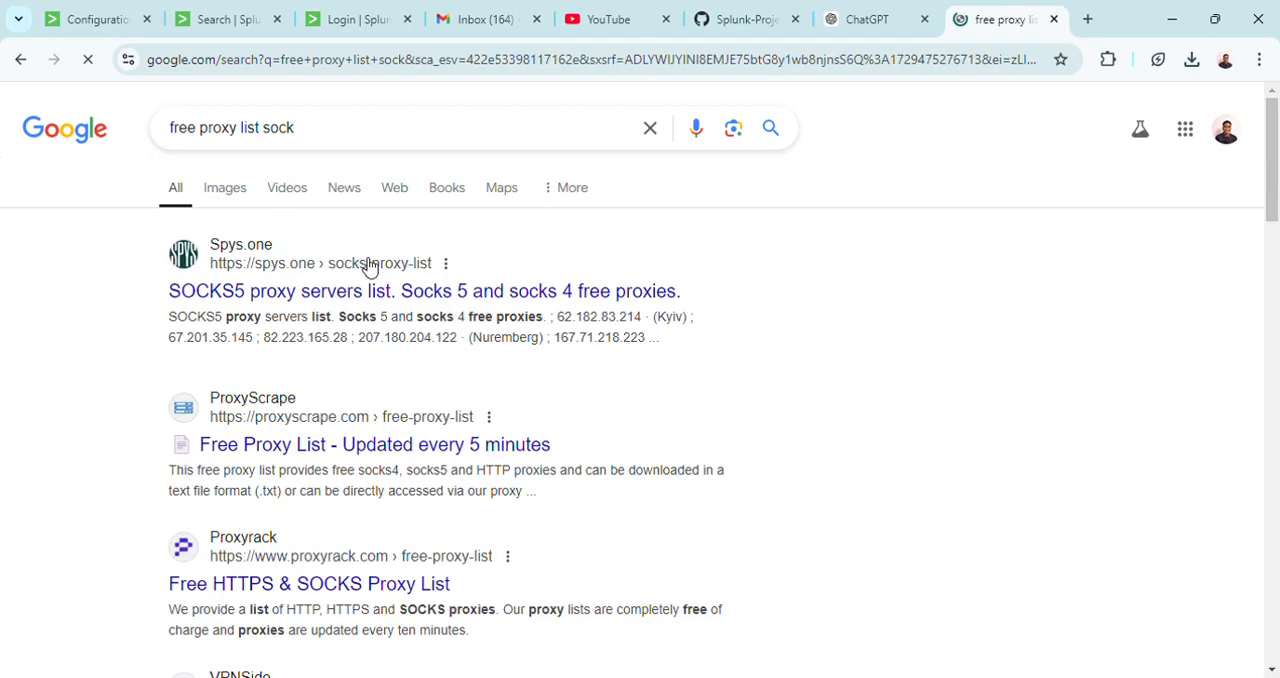